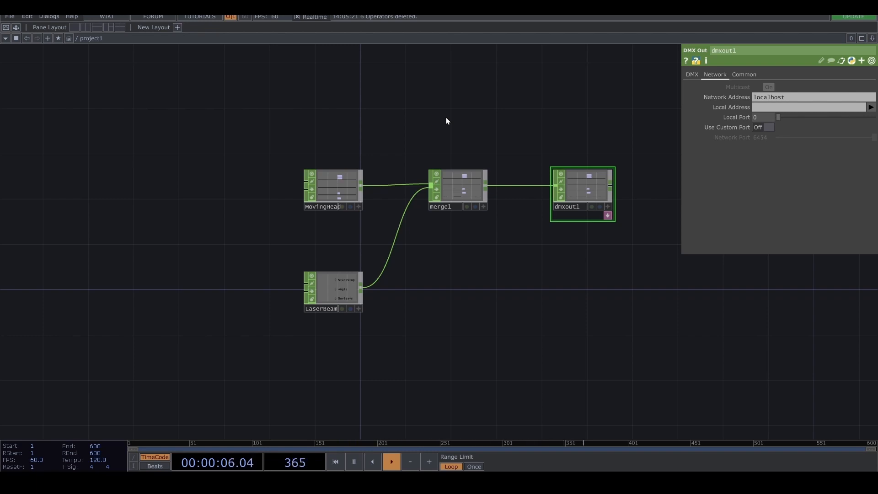
# Step: Clear some network space, briefly dismissing the operator menu without adding anything
pyautogui.moveTo(337, 101); pyautogui.dragTo(436, 123)
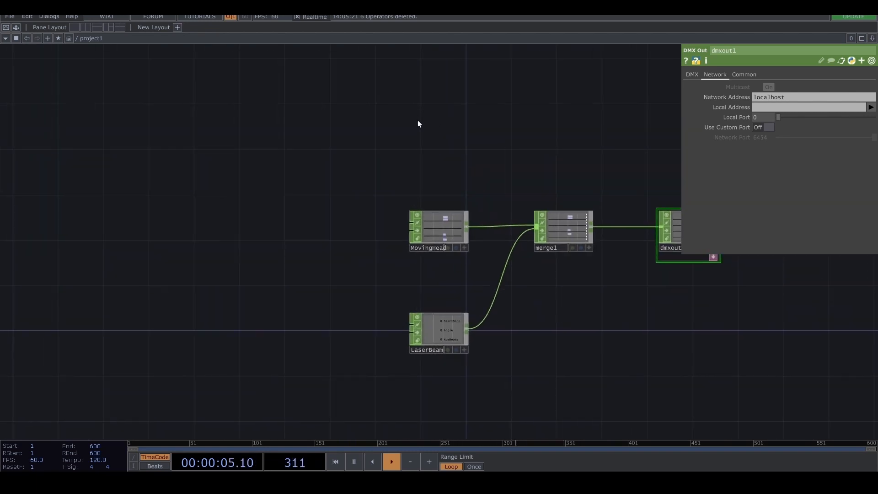
pyautogui.moveTo(267, 126); pyautogui.dragTo(402, 194)
pyautogui.press('Tab')
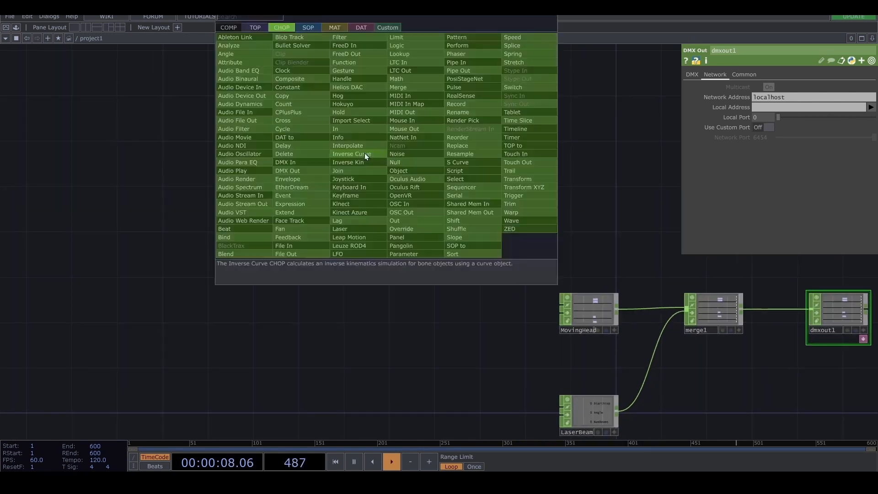
pyautogui.press('Escape')
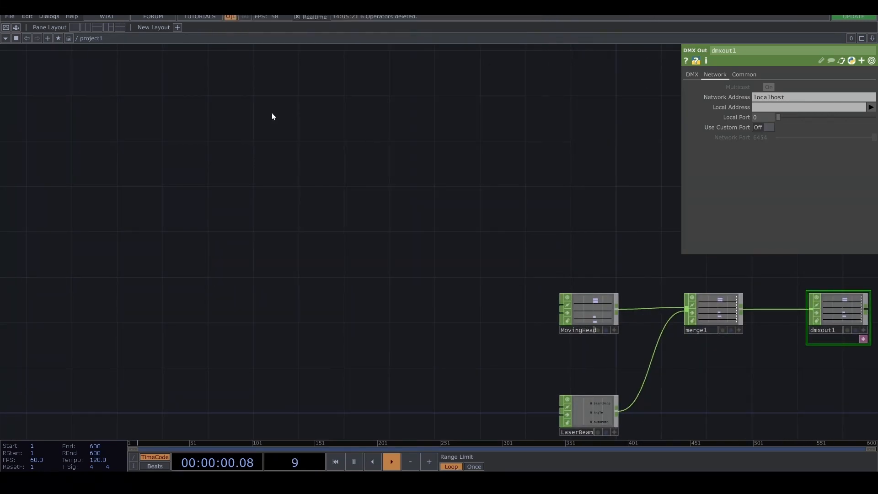
# Step: From the Palette's UI > Basic Widgets, place a sliderVert widget into the network
pyautogui.click(16, 27)
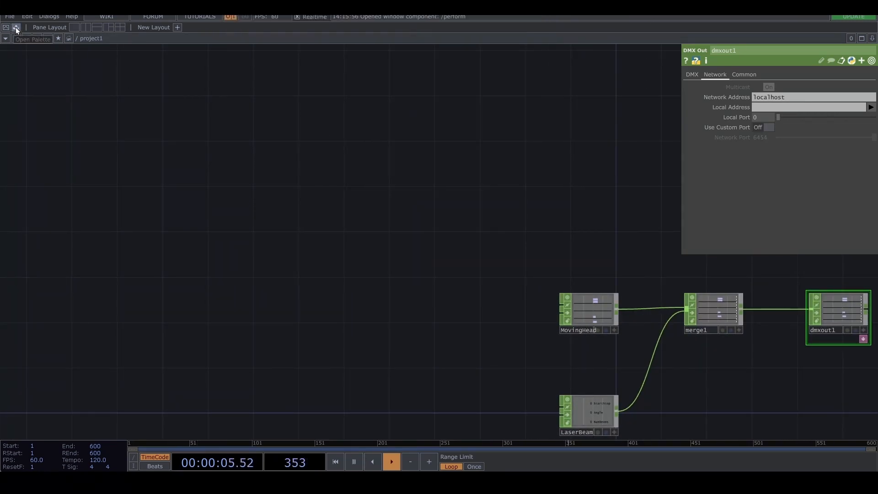
pyautogui.click(16, 27)
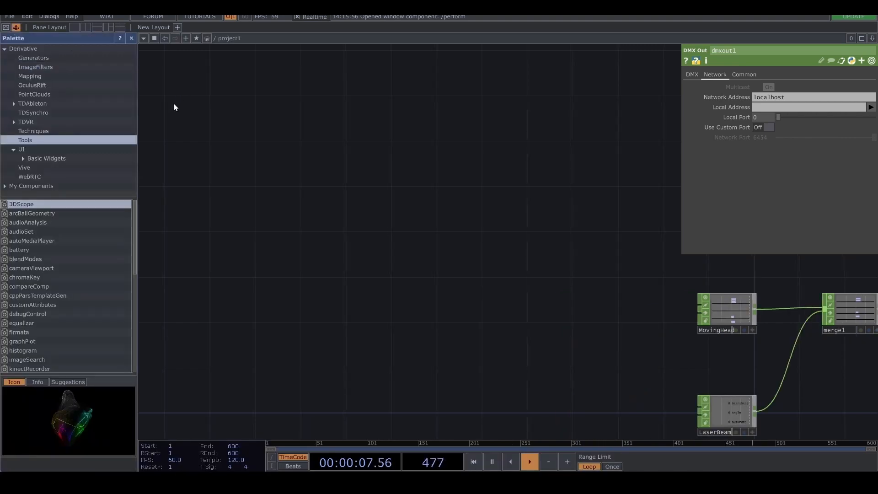
pyautogui.click(22, 149)
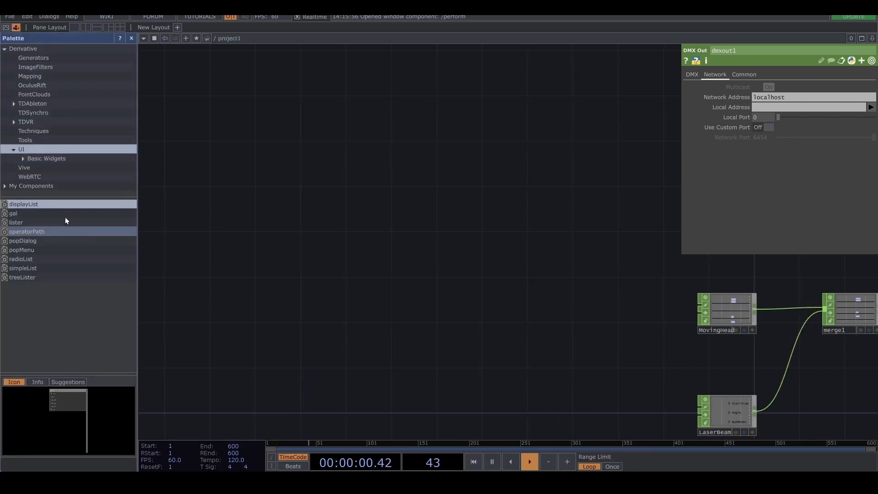
pyautogui.click(46, 157)
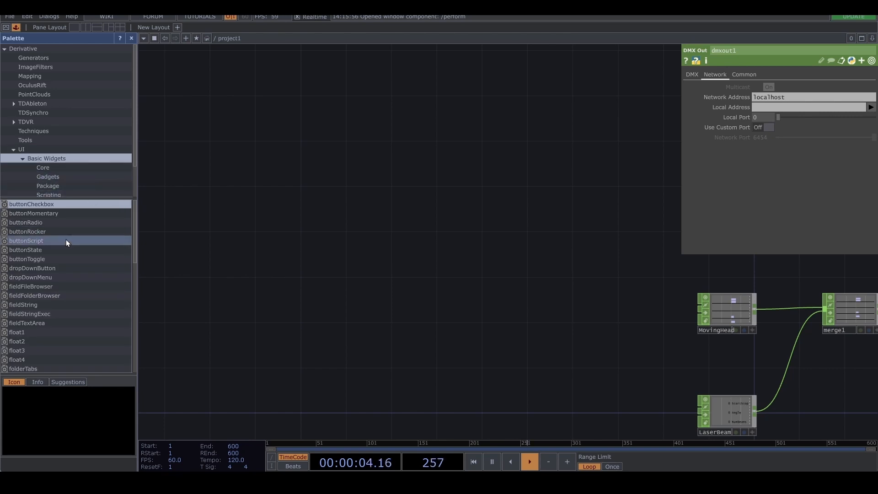
pyautogui.scroll(-5, 66, 239)
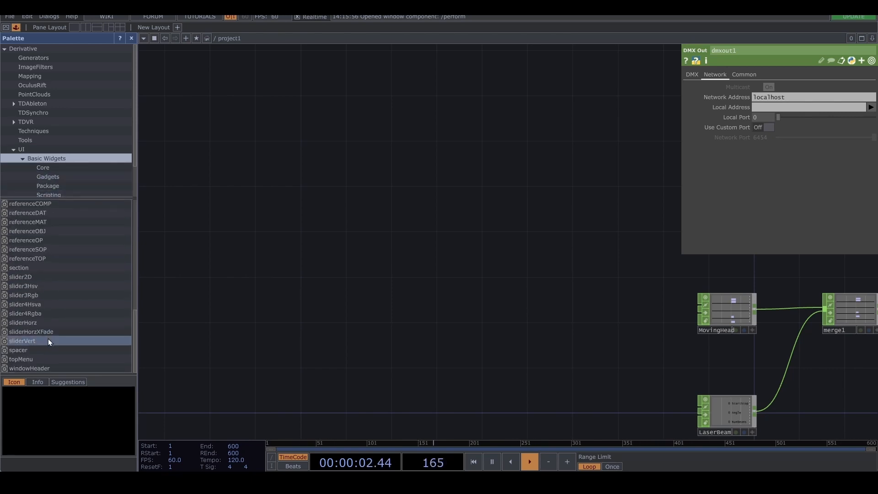
pyautogui.moveTo(48, 340); pyautogui.dragTo(452, 183)
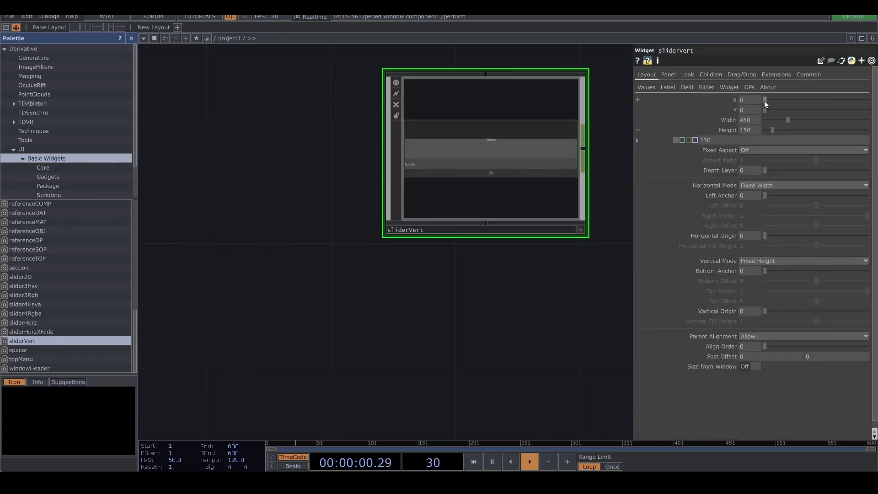
pyautogui.write('40')
# Step: Size sliderVert 40 wide by 310 tall and add a Math CHOP after it mapping to 0–255
pyautogui.press('Return')
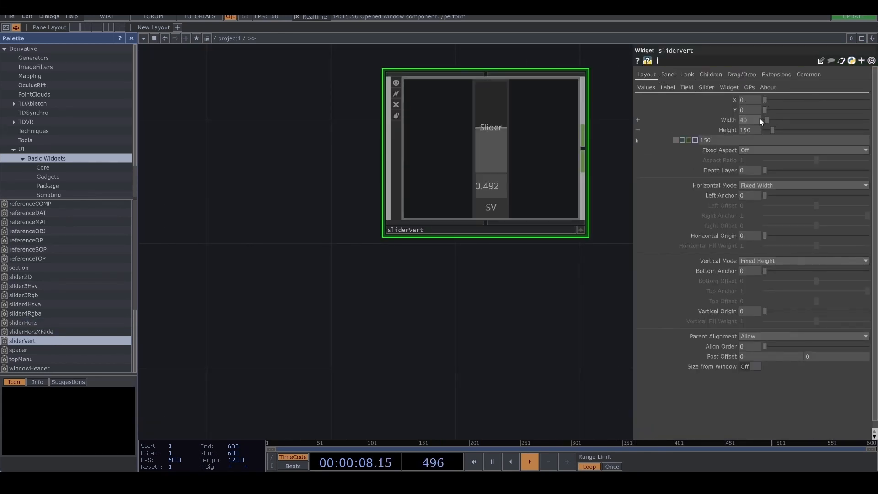
pyautogui.write('310')
pyautogui.press('Return')
pyautogui.press('Tab')
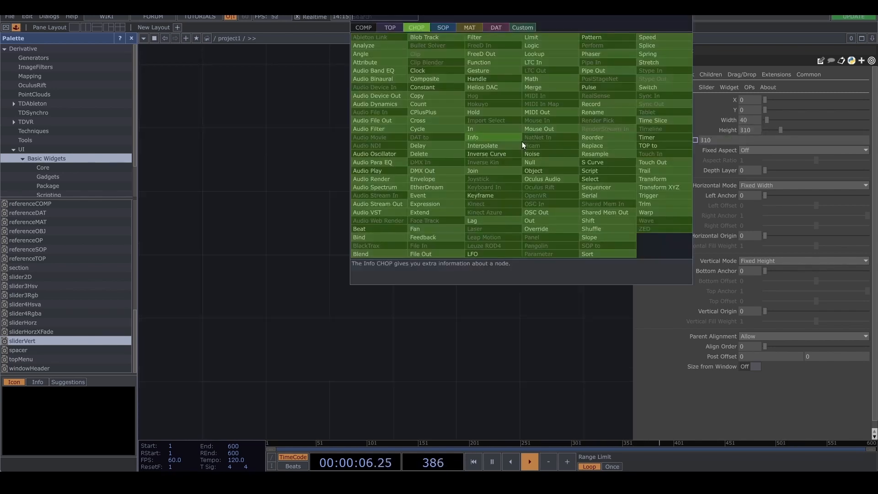
pyautogui.click(532, 82)
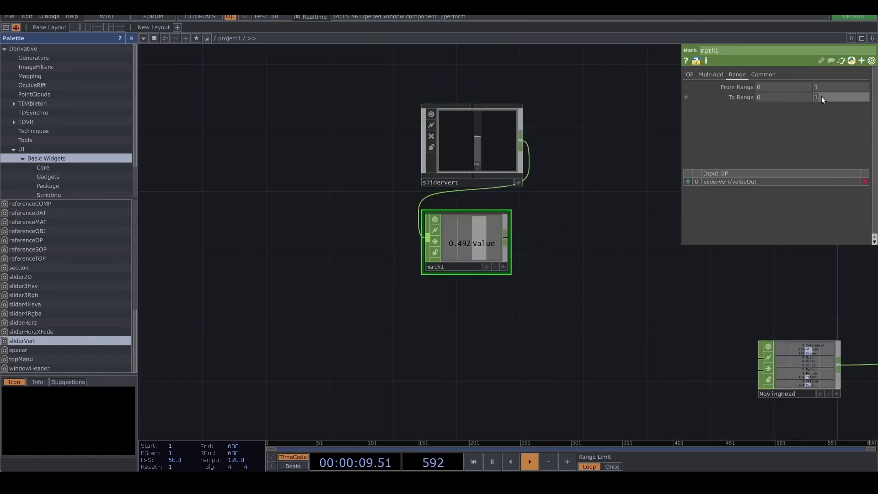
pyautogui.write('255')
pyautogui.press('Return')
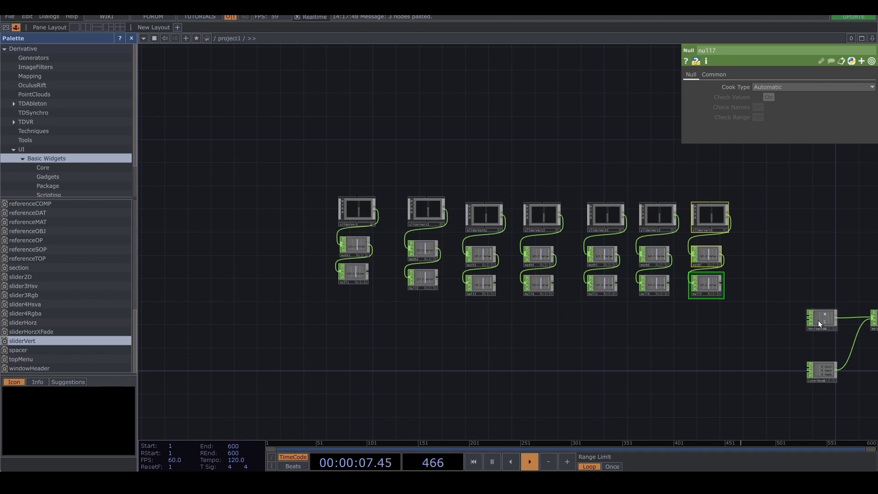
# Step: Check the MovingHead constant's channels and rename null1 after its fixture channel
pyautogui.click(818, 320)
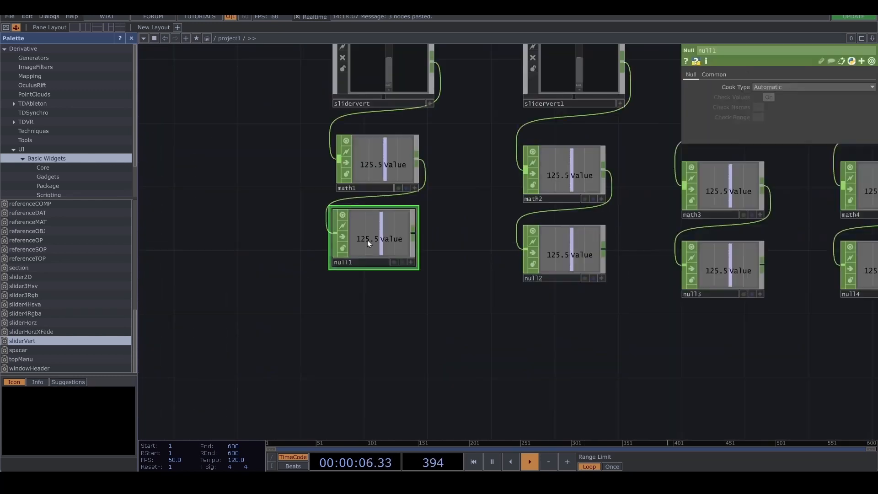
pyautogui.click(357, 261)
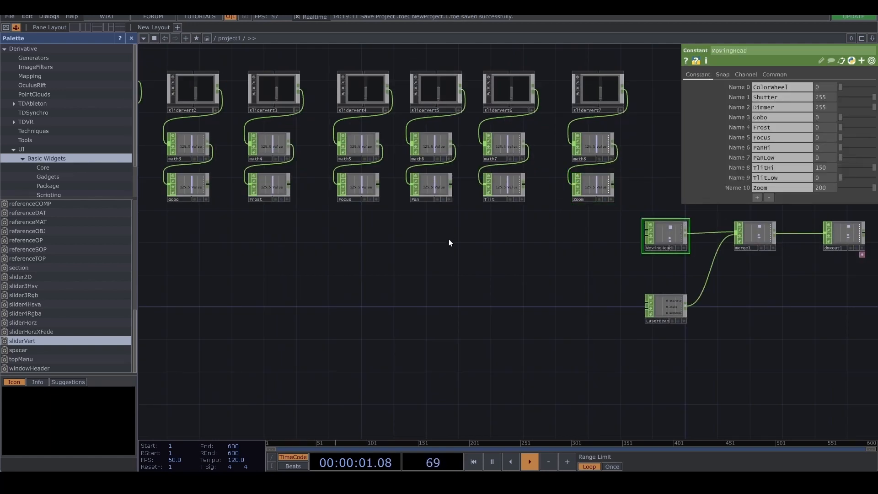
# Step: Link the Shutter, Dimmer and Gobo nulls to MovingHead's matching values as CHOP references
pyautogui.moveTo(313, 156); pyautogui.dragTo(829, 99)
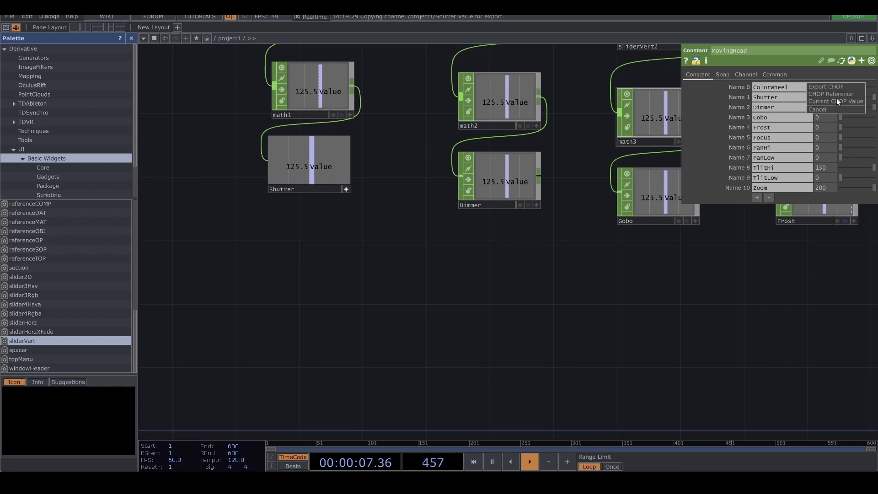
pyautogui.click(835, 93)
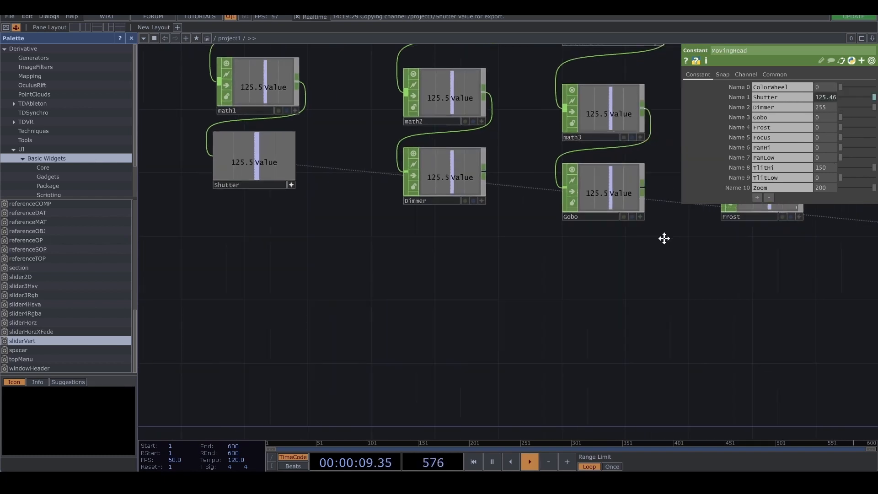
pyautogui.moveTo(823, 107); pyautogui.dragTo(823, 108)
pyautogui.click(828, 103)
pyautogui.moveTo(359, 170); pyautogui.dragTo(797, 111)
pyautogui.click(831, 118)
pyautogui.click(458, 182)
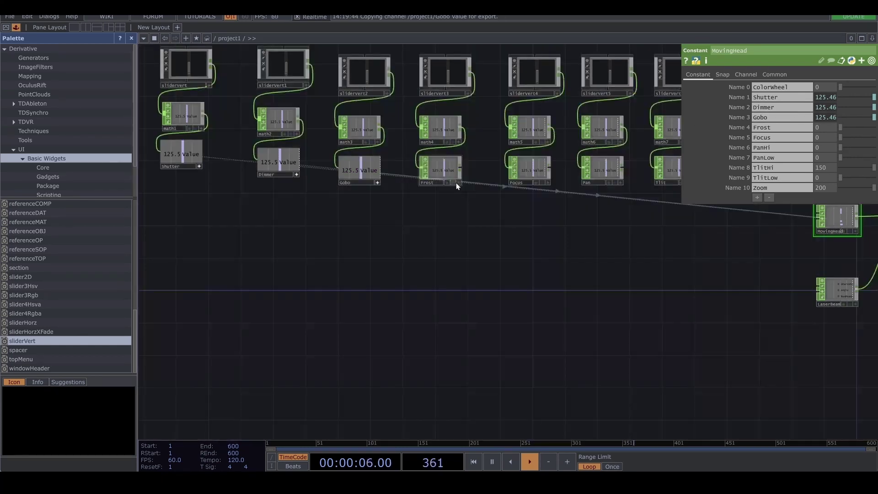
pyautogui.click(458, 182)
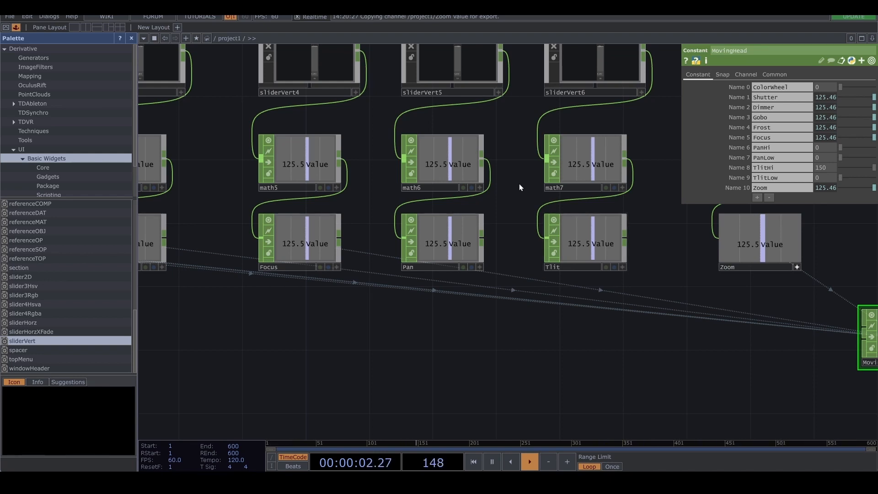
# Step: Raise math6 and math7's To Range maximum to 65536 and move the Pan and Tlit nulls lower
pyautogui.click(442, 161)
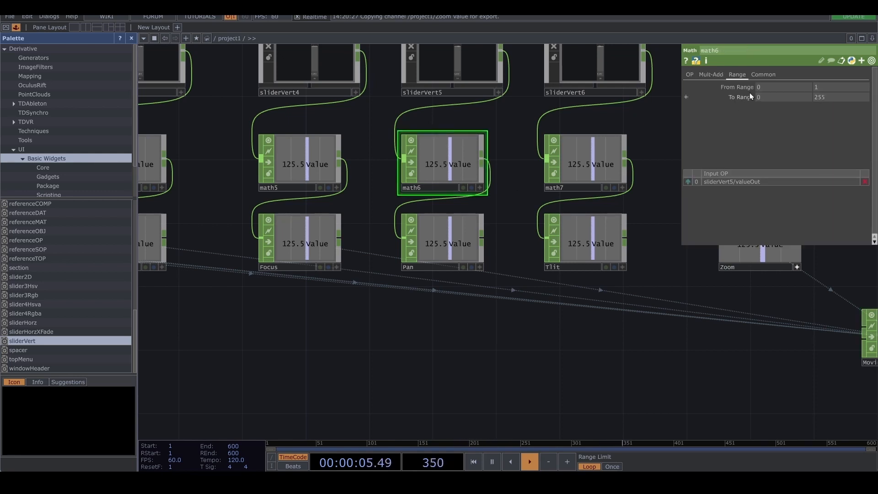
pyautogui.click(827, 97)
pyautogui.write('6553')
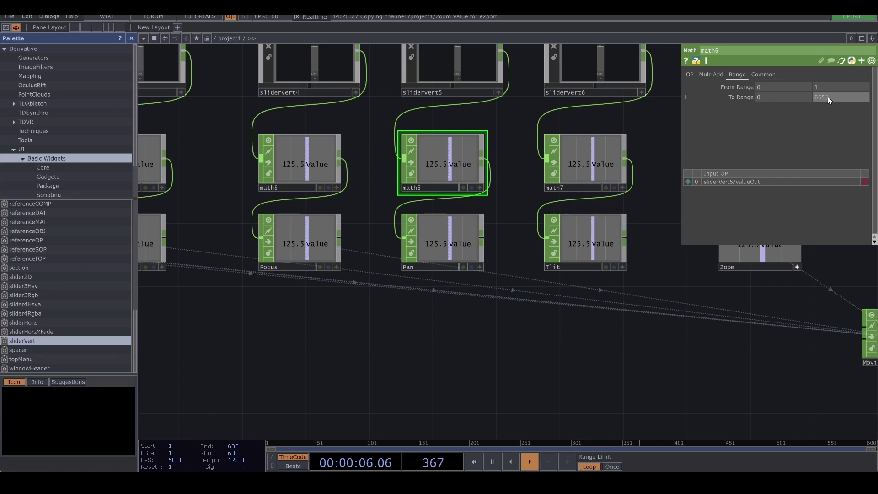
pyautogui.press('Return')
pyautogui.click(585, 163)
pyautogui.click(855, 96)
pyautogui.write('65536')
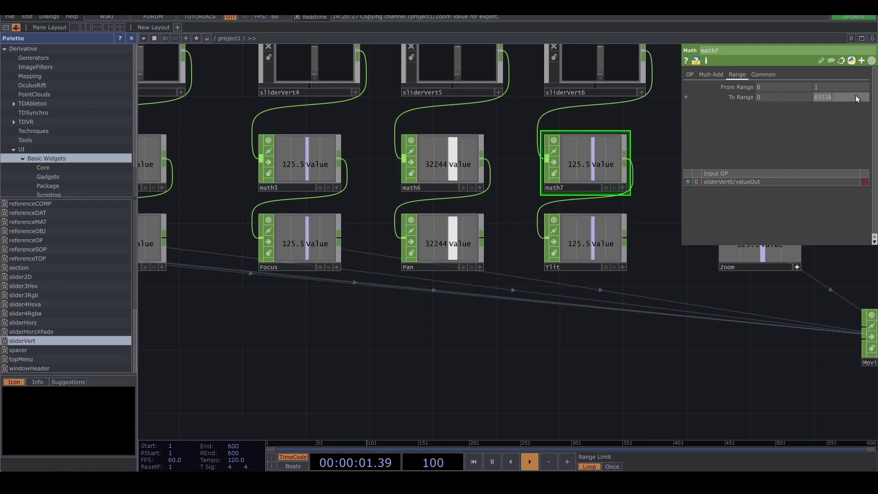
pyautogui.press('Return')
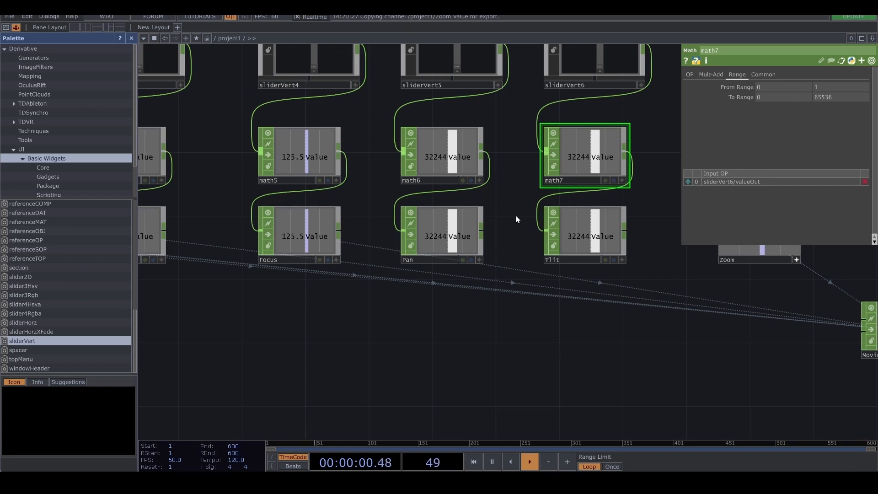
pyautogui.moveTo(599, 234); pyautogui.dragTo(599, 265)
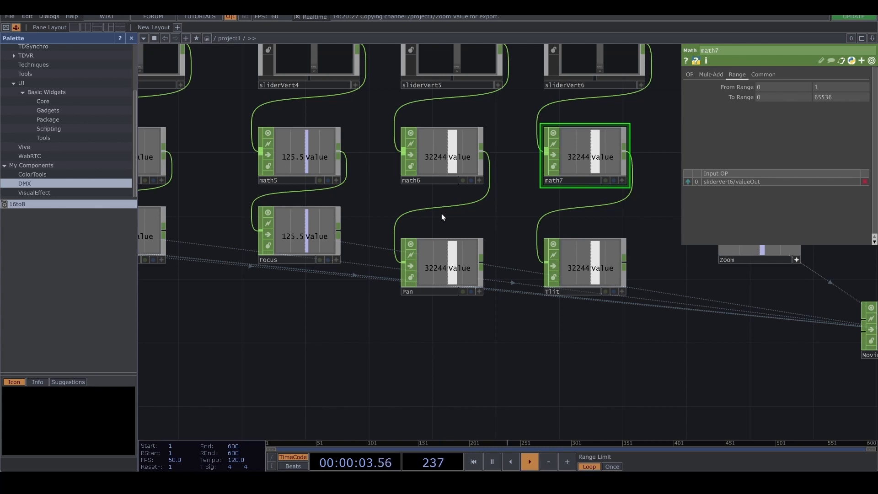
# Step: Drop the 16to8 component above Pan and inspect its in1, hi and lo operators inside
pyautogui.moveTo(28, 203)
pyautogui.mouseDown()
pyautogui.moveTo(432, 336)
pyautogui.moveTo(442, 226)
pyautogui.mouseUp()
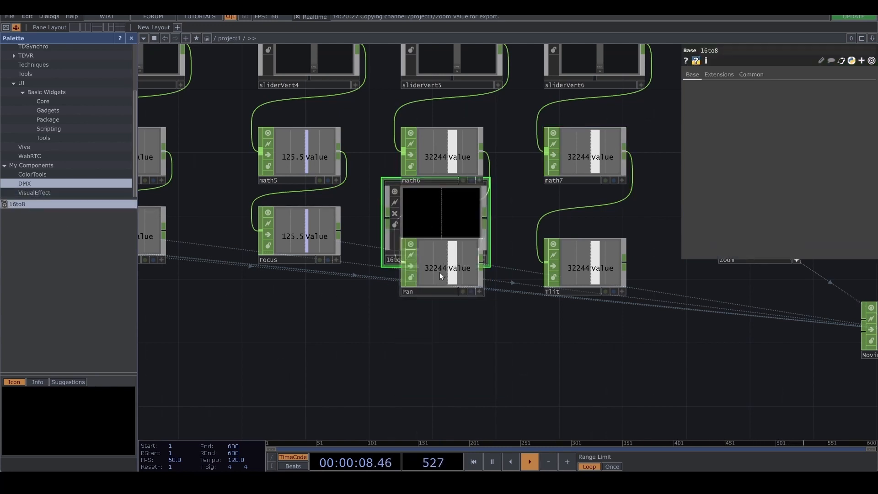
pyautogui.moveTo(442, 279); pyautogui.dragTo(443, 343)
pyautogui.press('Return')
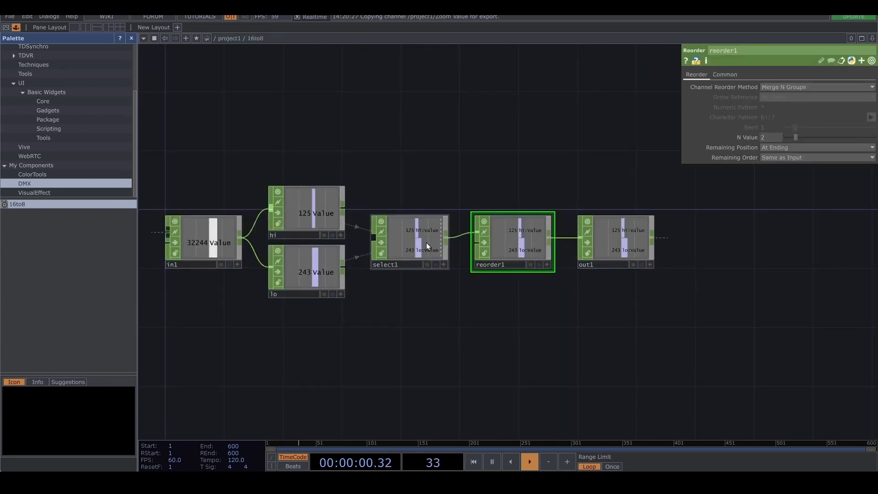
pyautogui.moveTo(380, 302); pyautogui.dragTo(446, 300)
pyautogui.click(299, 237)
pyautogui.scroll(3, 288, 238)
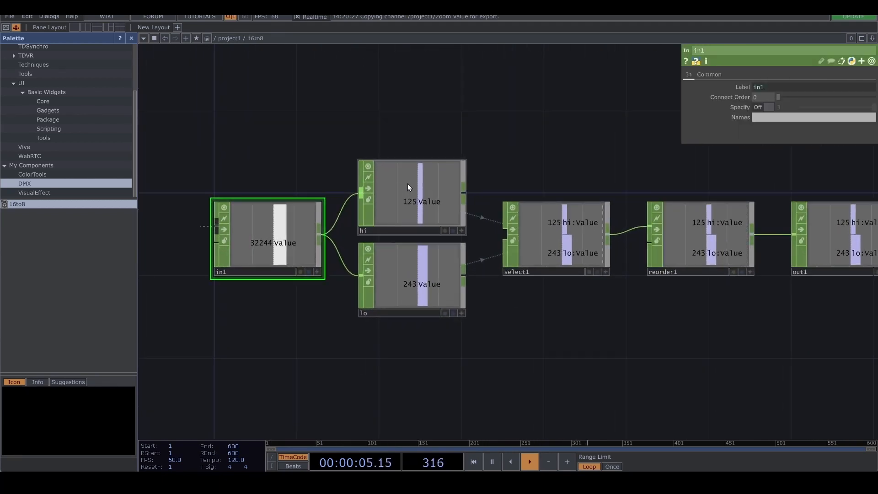
pyautogui.click(410, 192)
pyautogui.moveTo(374, 130); pyautogui.dragTo(413, 290)
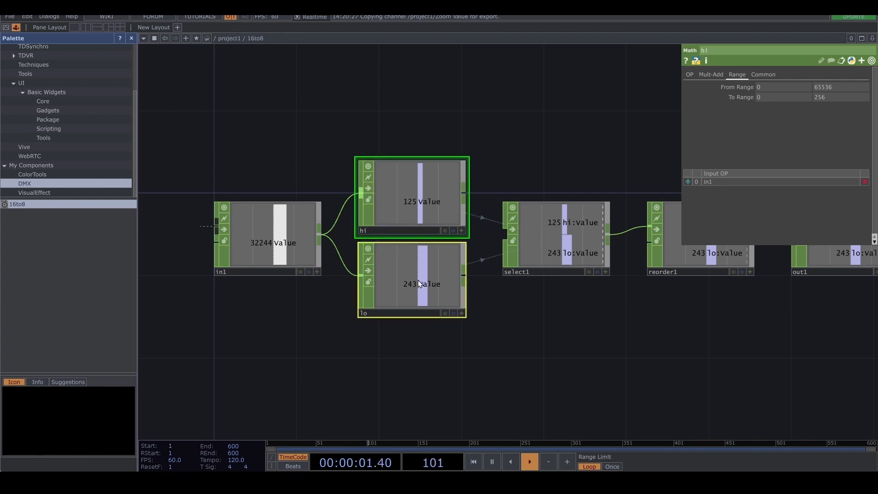
pyautogui.click(433, 202)
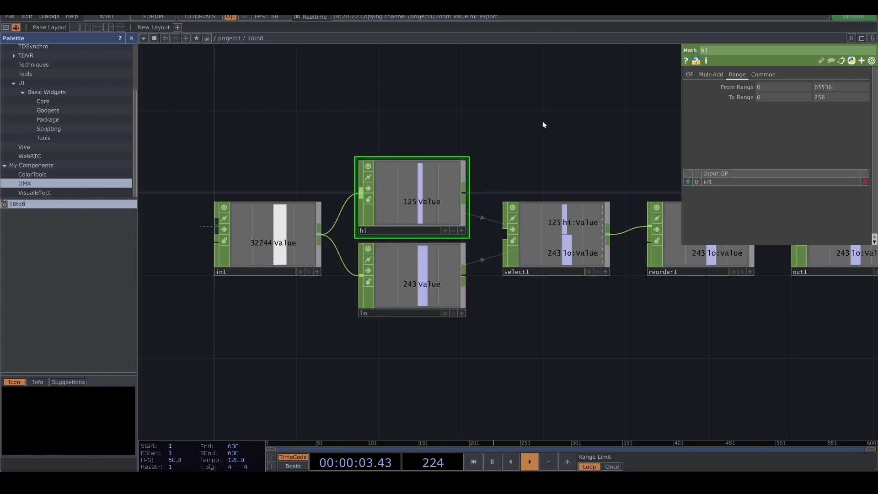
pyautogui.click(870, 61)
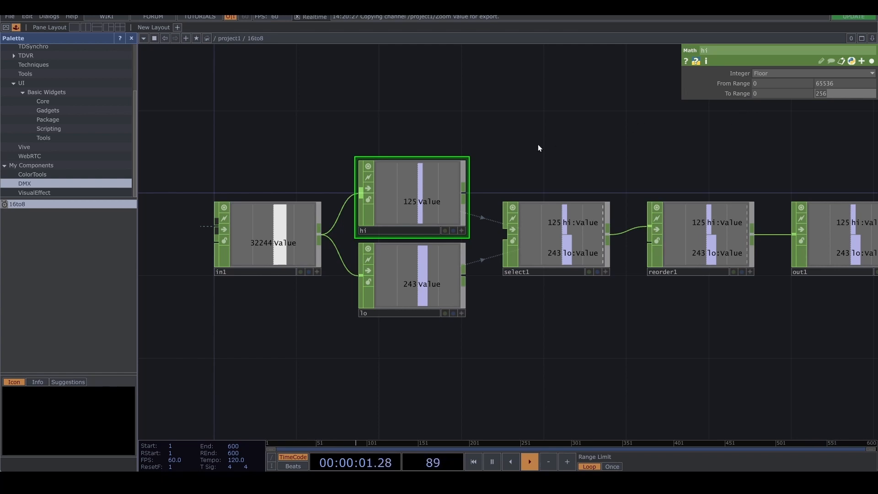
# Step: Review the lo node's Limit and Quantize settings, then the select1 and reorder1 nodes
pyautogui.click(407, 273)
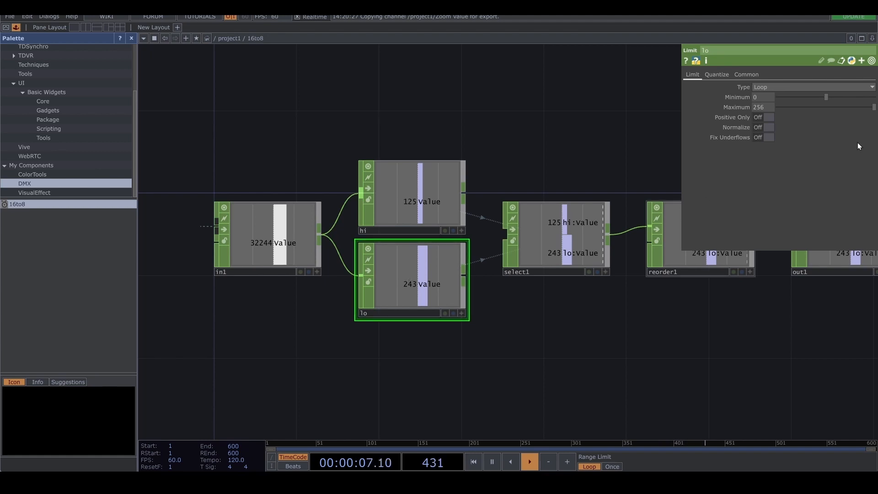
pyautogui.click(871, 60)
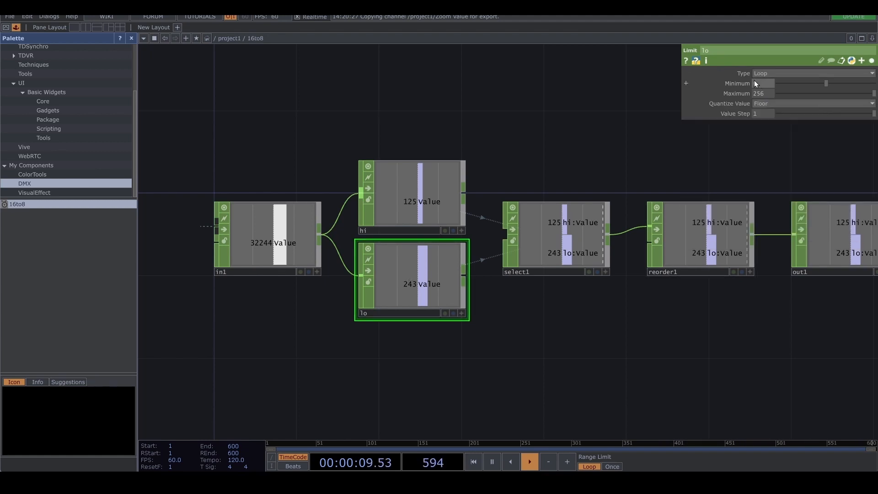
pyautogui.click(432, 259)
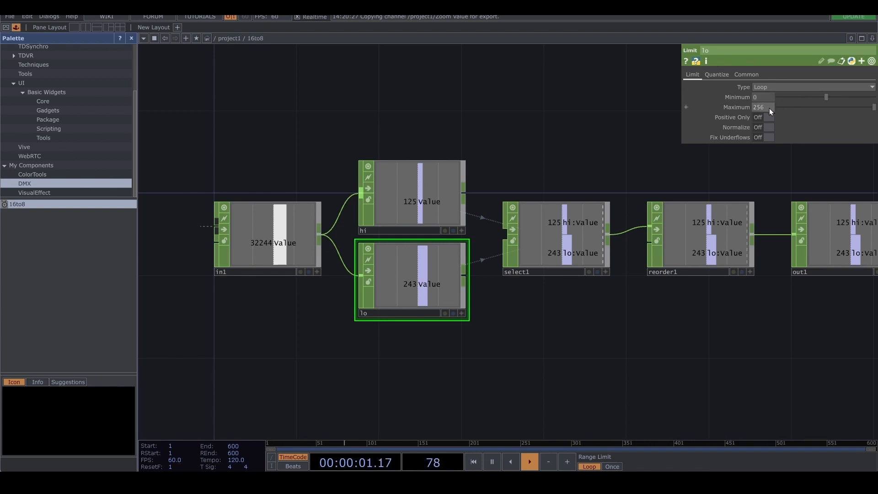
pyautogui.click(716, 74)
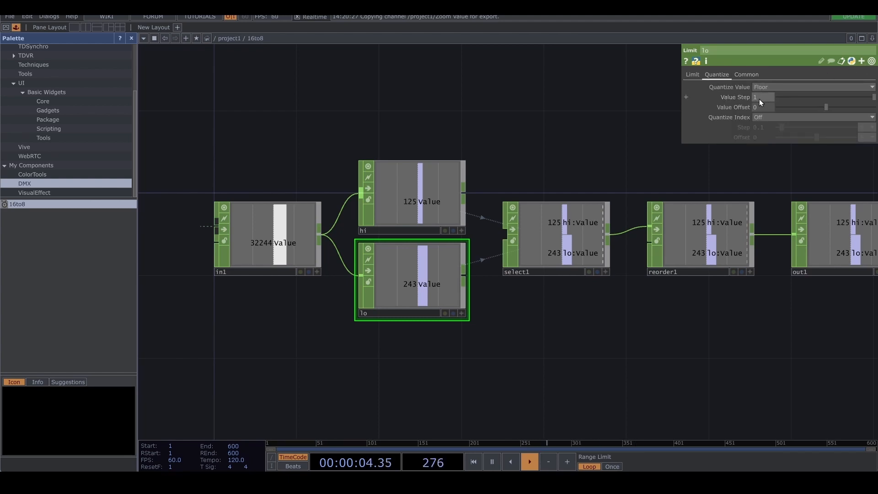
pyautogui.click(556, 237)
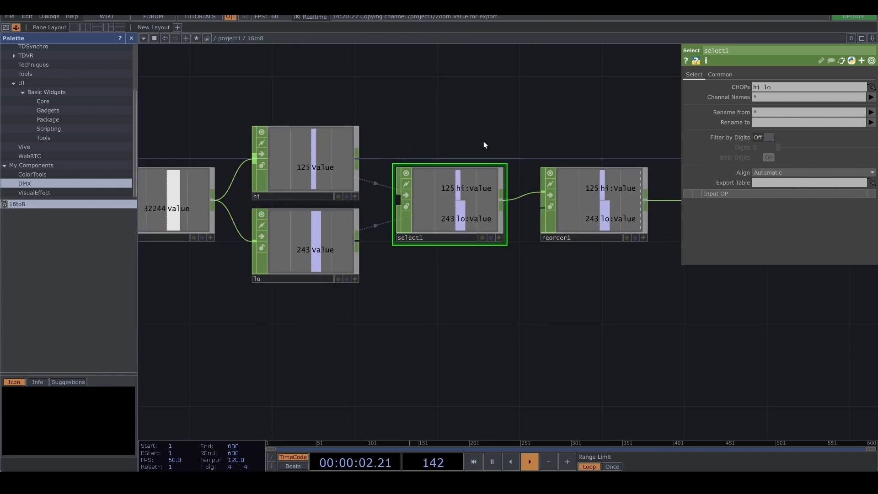
pyautogui.moveTo(483, 141); pyautogui.dragTo(412, 179)
pyautogui.click(461, 196)
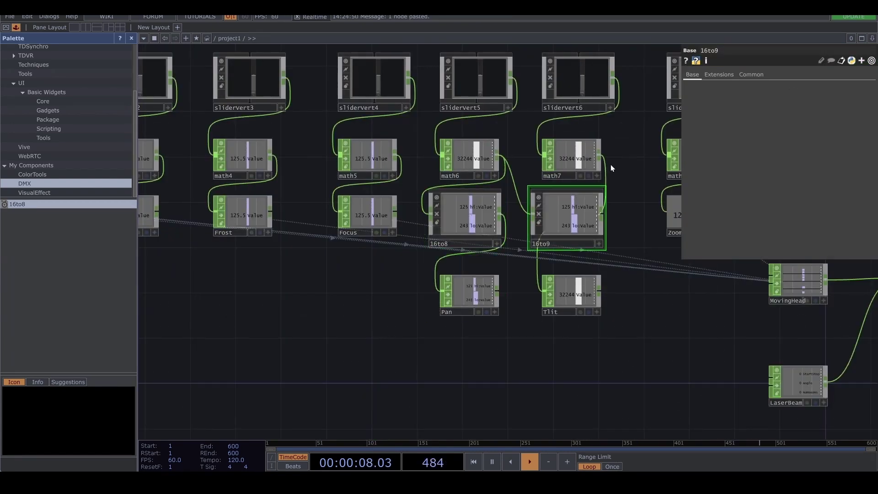
pyautogui.scroll(5, 611, 164)
pyautogui.scroll(5, 610, 205)
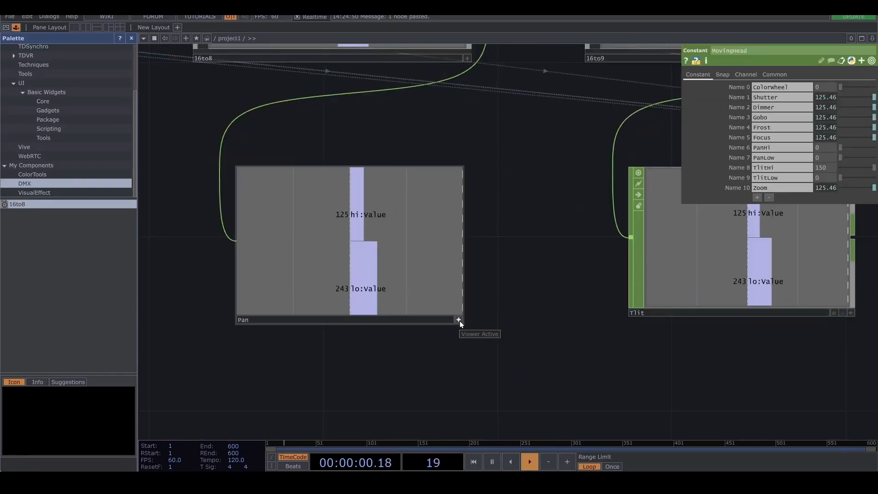
# Step: Export Pan's hi (125) and lo (243) channels onto MovingHead's PanHi and PanLow
pyautogui.moveTo(359, 214); pyautogui.dragTo(768, 139)
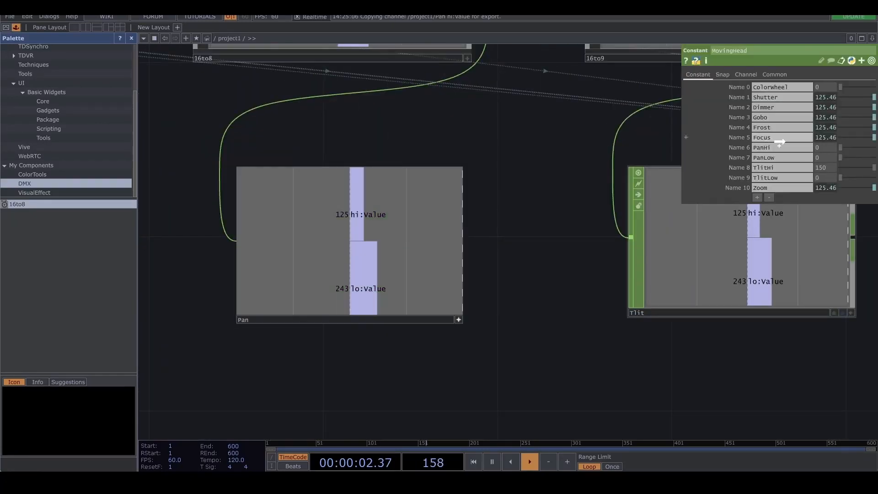
pyautogui.click(826, 148)
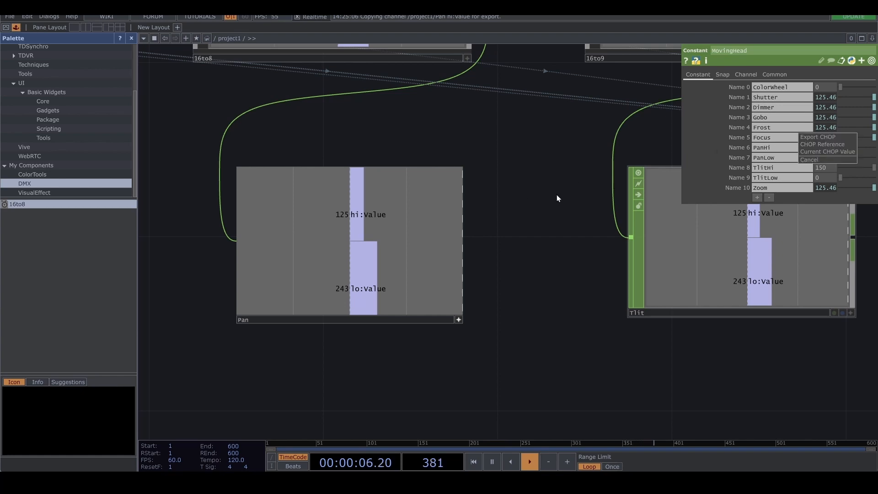
pyautogui.click(827, 141)
pyautogui.moveTo(360, 288); pyautogui.dragTo(826, 158)
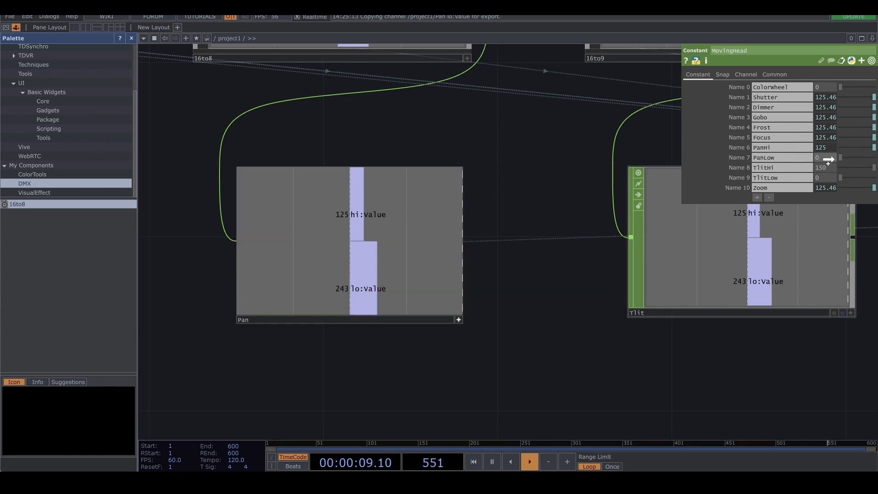
# Step: Export Tlit's hi and lo channels onto MovingHead's TlitHi and TlitLow
pyautogui.middleClick(685, 349)
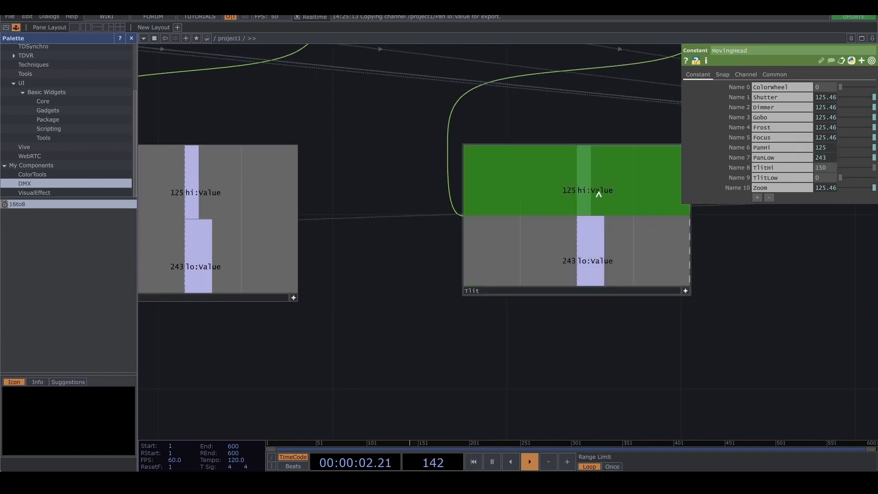
pyautogui.moveTo(586, 190); pyautogui.dragTo(775, 170)
pyautogui.click(795, 169)
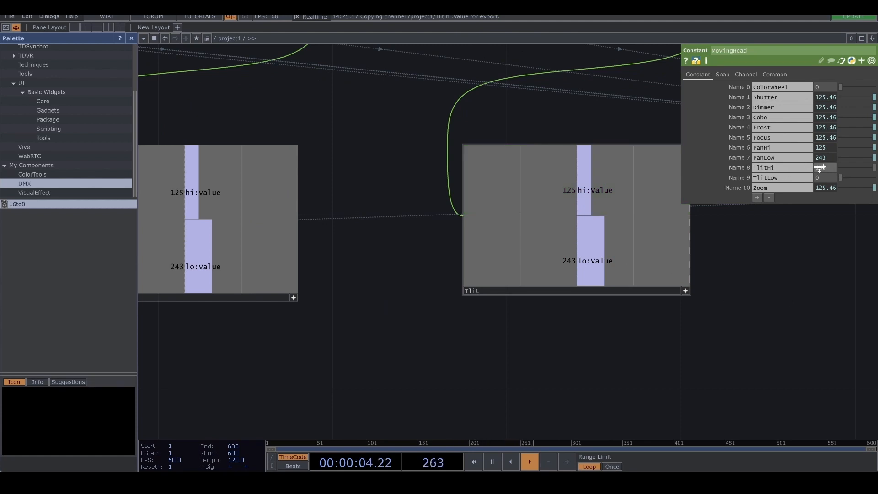
pyautogui.moveTo(587, 261); pyautogui.dragTo(479, 286)
pyautogui.scroll(-3, 405, 252)
pyautogui.scroll(-3, 404, 252)
pyautogui.scroll(-3, 436, 184)
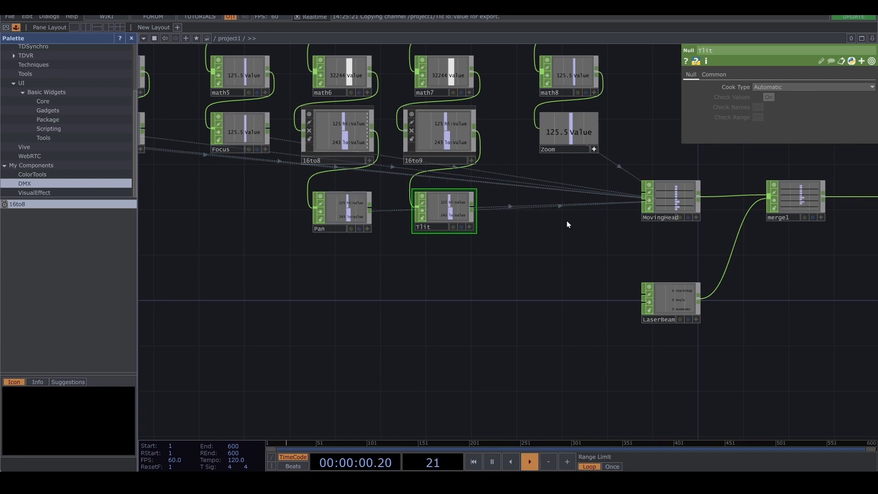
pyautogui.scroll(-3, 444, 176)
pyautogui.scroll(-3, 582, 141)
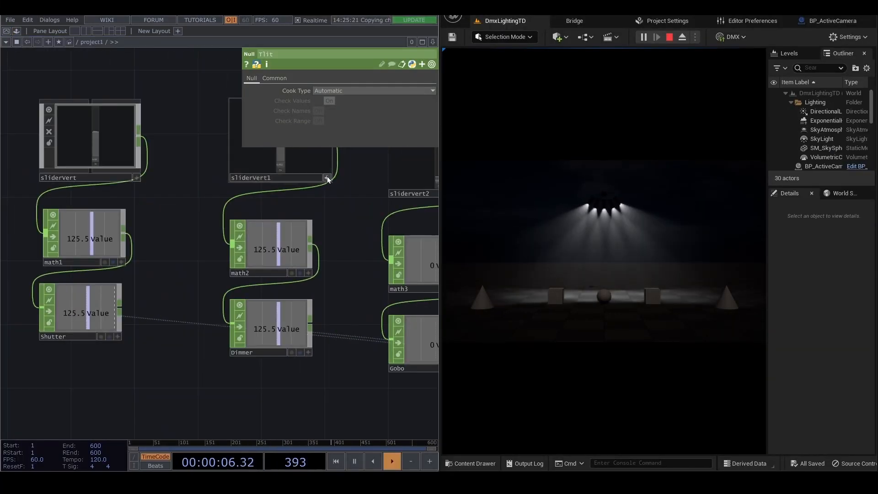
pyautogui.scroll(2, 218, 149)
pyautogui.scroll(2, 218, 149)
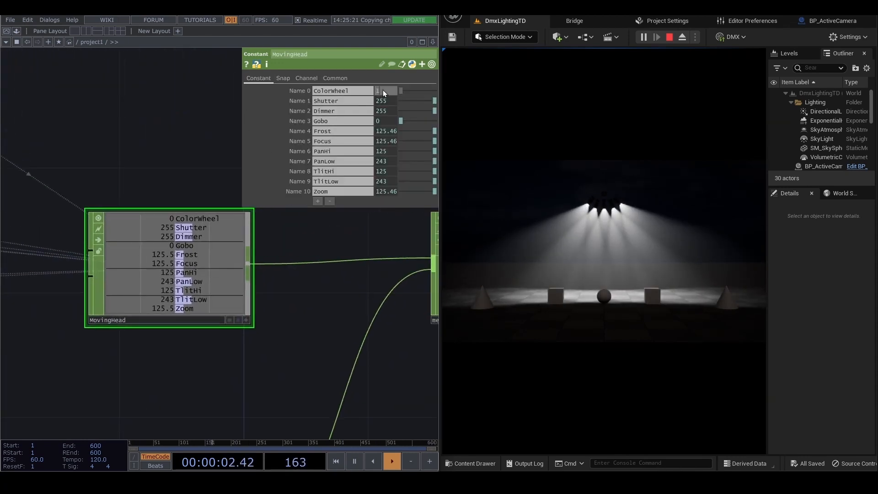
pyautogui.write('0')
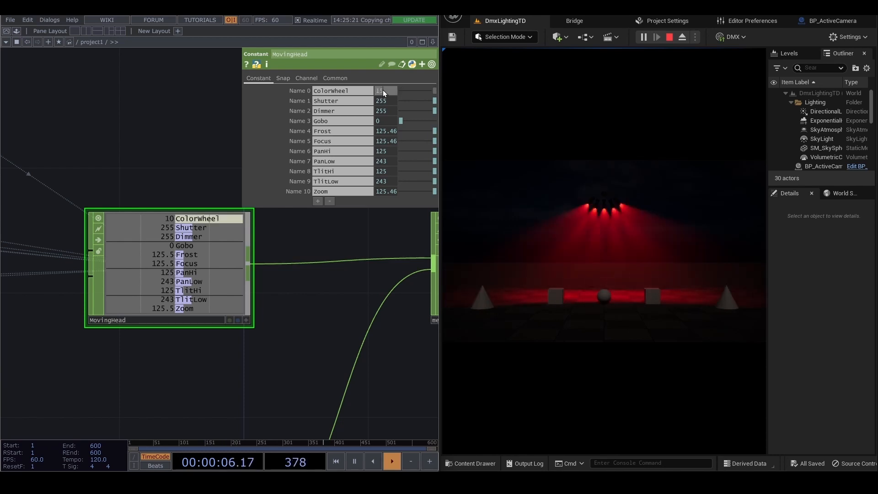
# Step: Set MovingHead's Colorwheel to 15 (orange) then 39 (green) and watch the Unreal beams
pyautogui.press('Return')
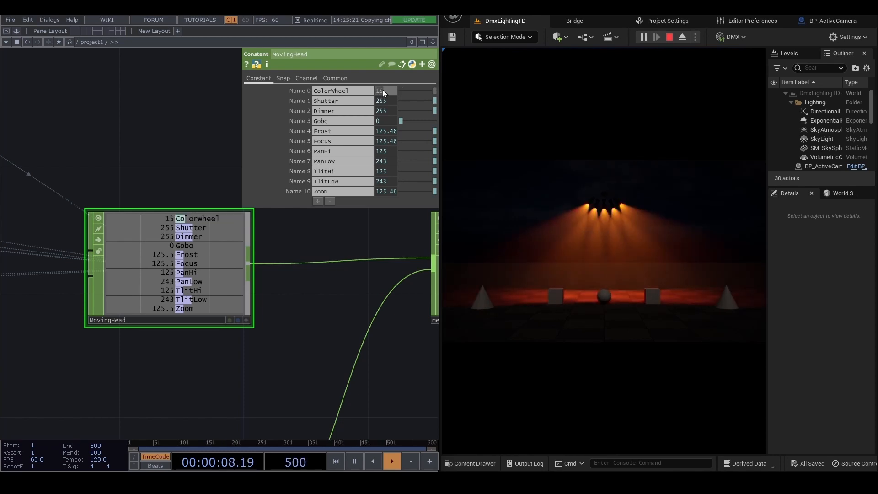
pyautogui.write('39')
pyautogui.press('Return')
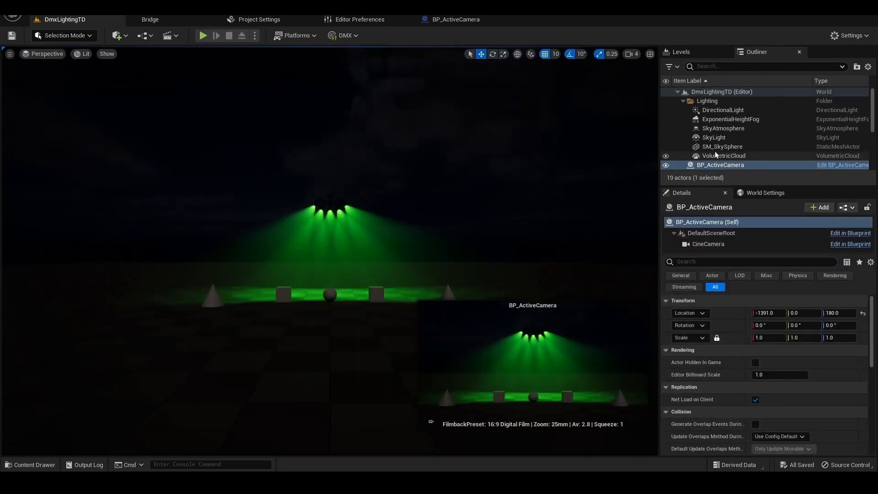
# Step: In the Content Drawer, open ColorWheel_Table from LightFixtures > EffectTables
pyautogui.hotkey('ctrl', 'space')
pyautogui.scroll(-5, 54, 395)
pyautogui.scroll(-5, 54, 396)
pyautogui.scroll(-5, 52, 396)
pyautogui.click(59, 359)
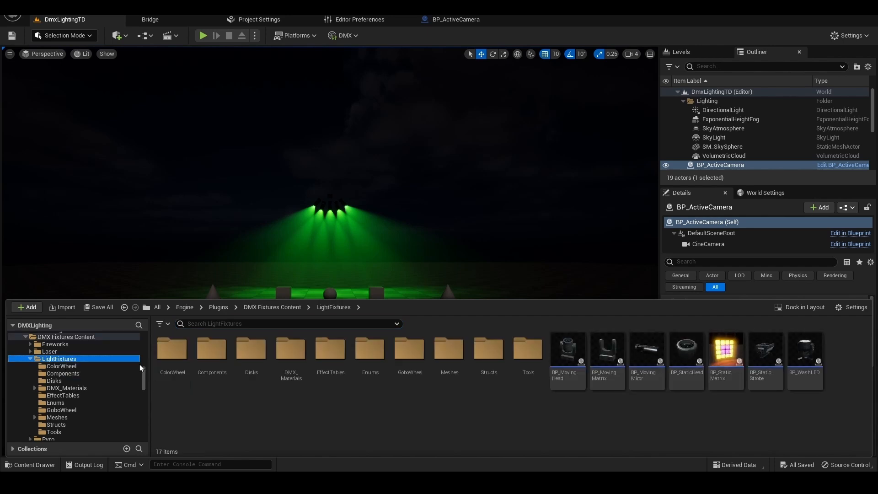
pyautogui.doubleClick(330, 350)
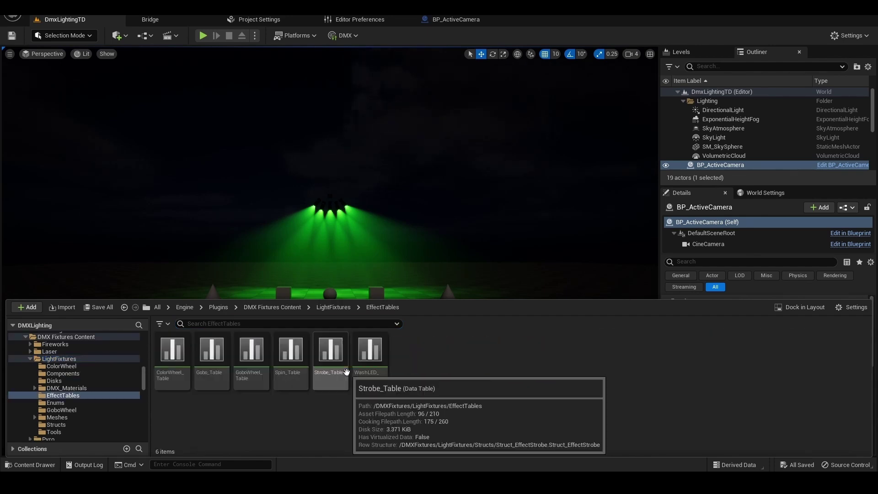
pyautogui.doubleClick(167, 378)
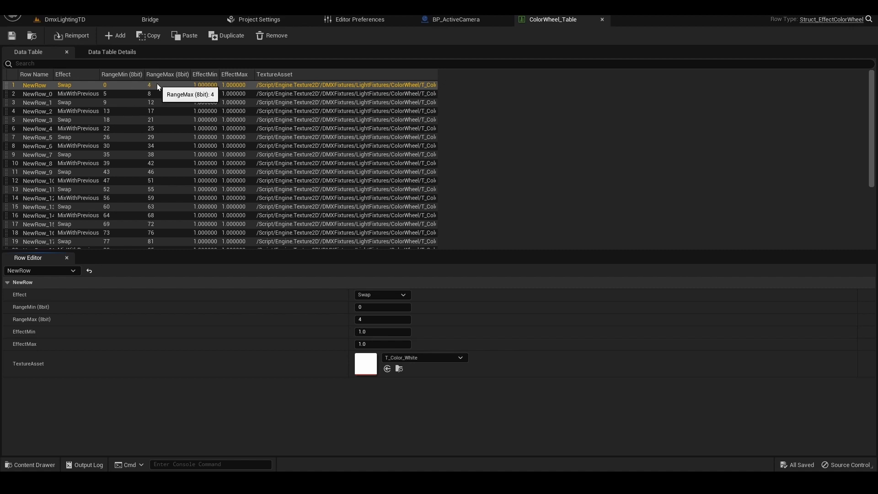
# Step: Review the red 9–12, orange 18–21 and light green 43–46 colour rows
pyautogui.click(131, 100)
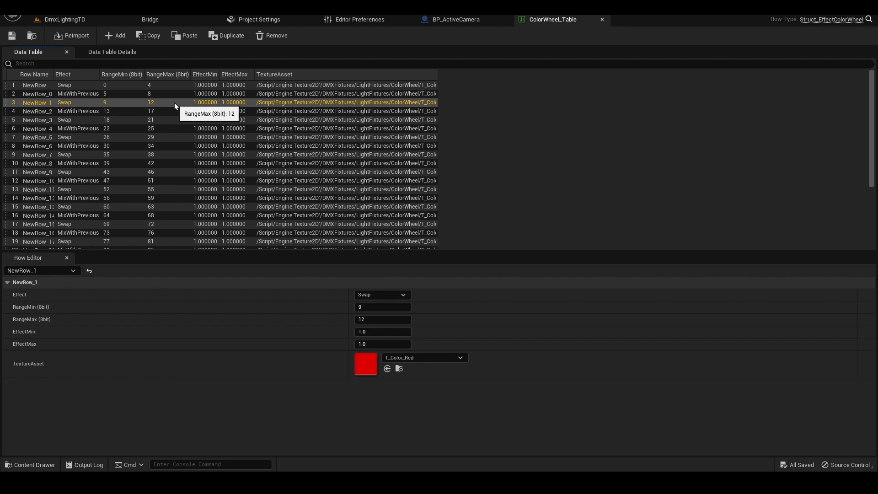
pyautogui.click(129, 120)
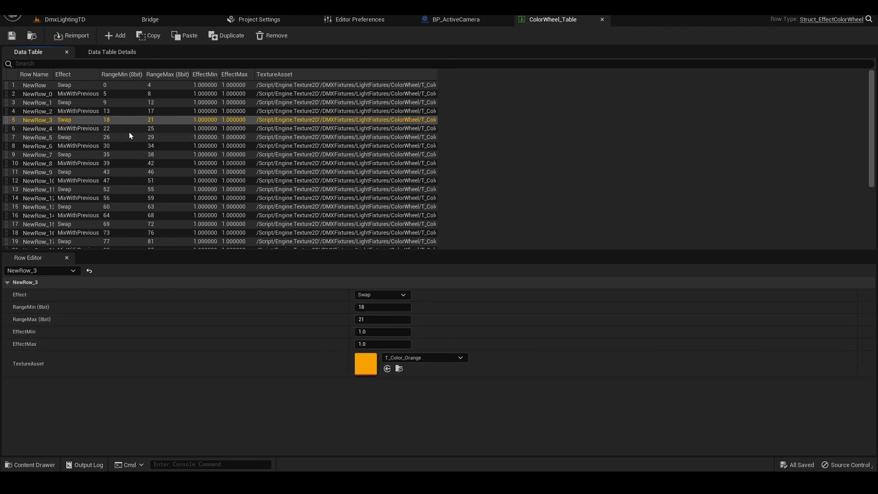
pyautogui.click(129, 146)
pyautogui.click(130, 171)
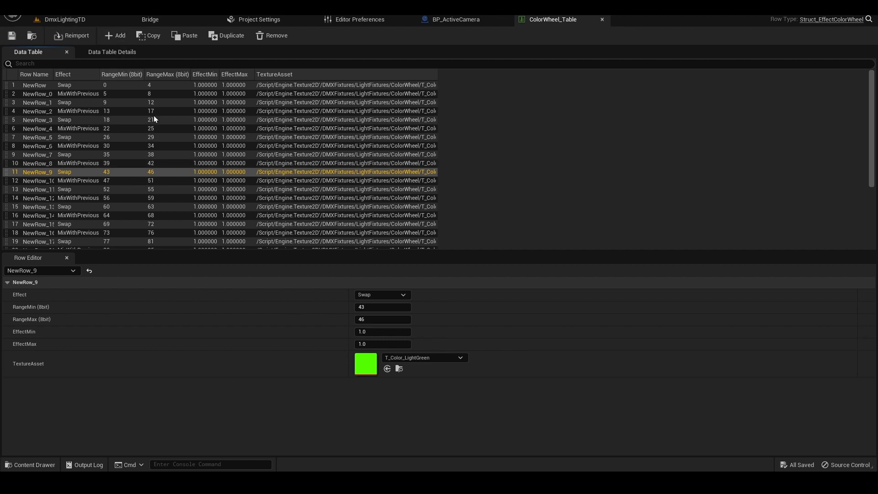
# Step: Export ColorWheel_Table as a CSV named ColorWeelTable in the DMXUE5 folder
pyautogui.hotkey('ctrl', 'space')
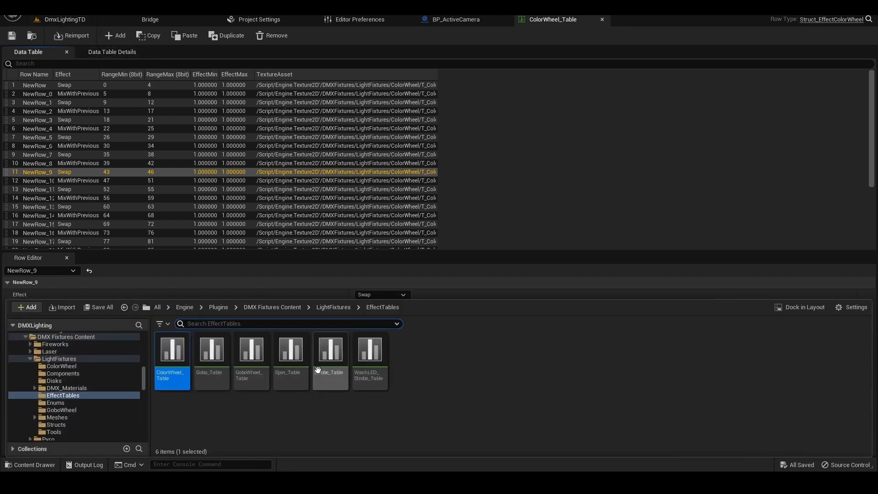
pyautogui.rightClick(175, 370)
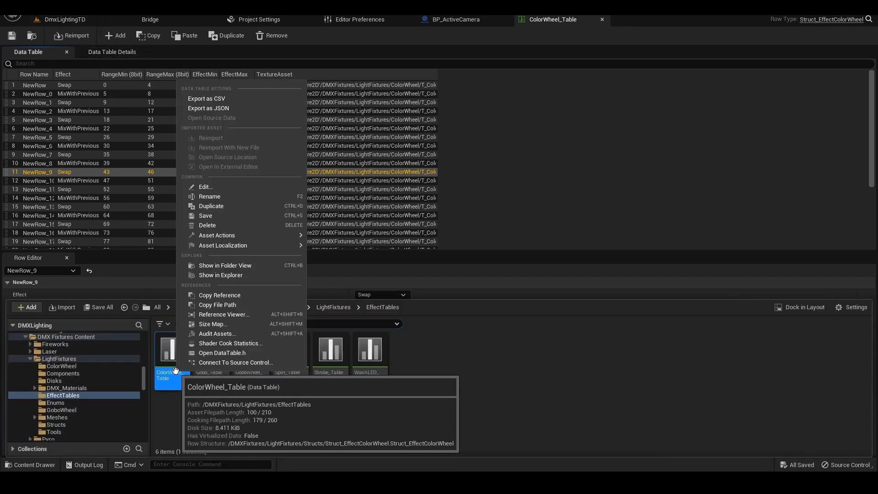
pyautogui.click(211, 100)
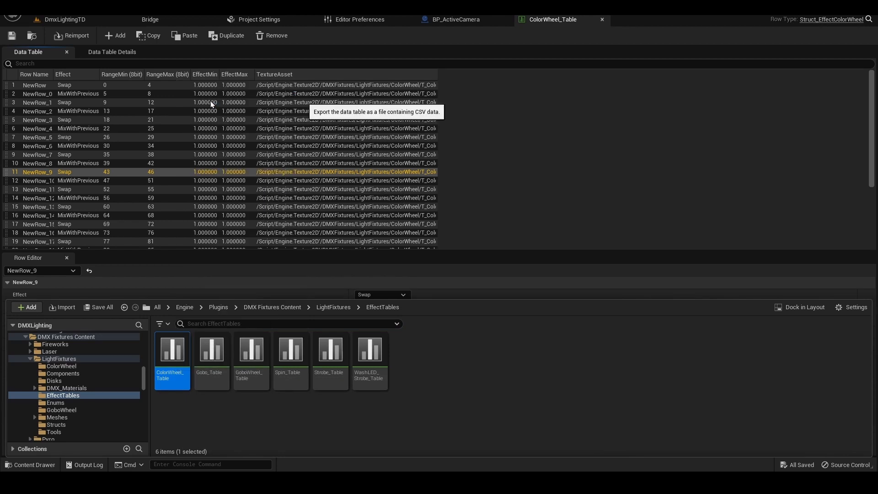
pyautogui.click(48, 26)
pyautogui.click(52, 26)
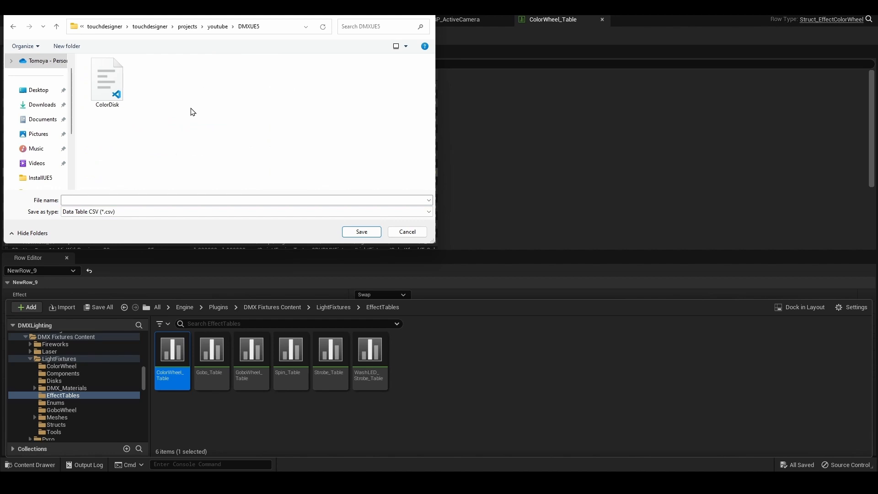
pyautogui.click(134, 198)
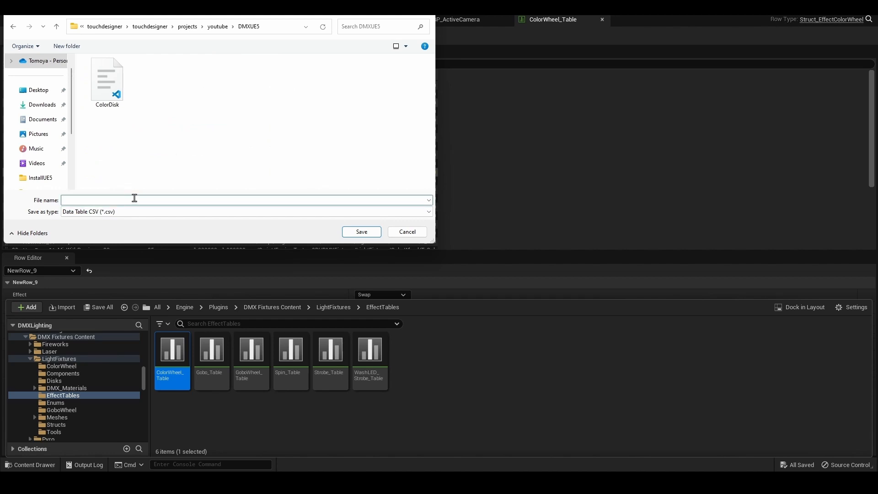
pyautogui.write('Color')
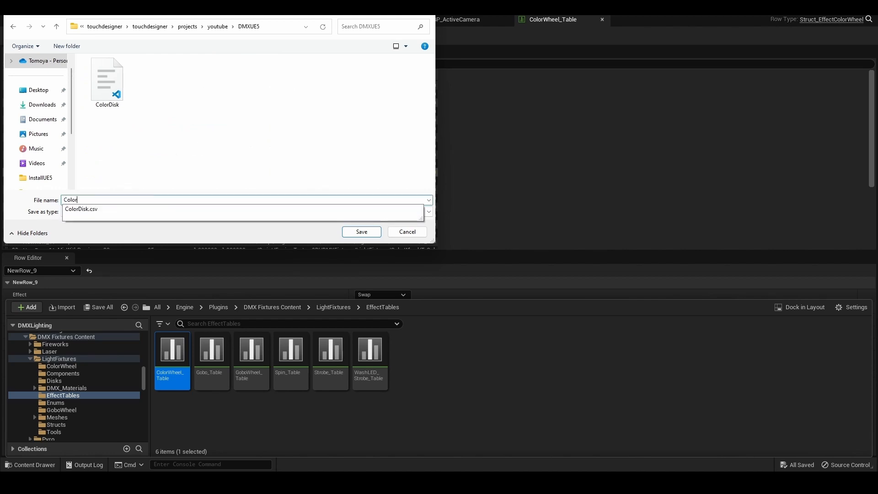
pyautogui.write('WeelTable')
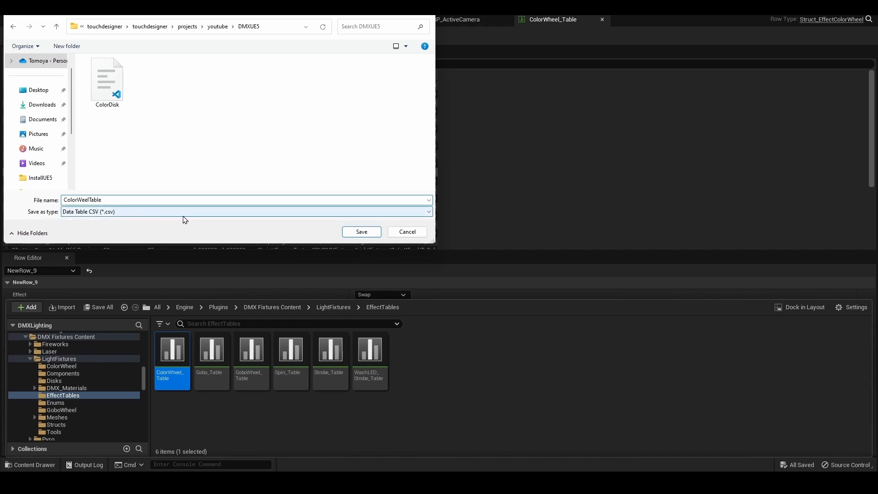
pyautogui.press('Return')
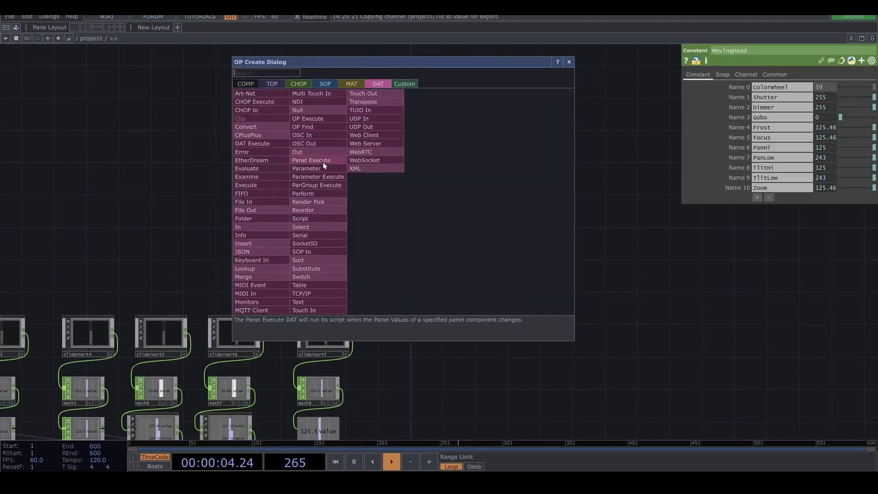
# Step: Add a File In DAT and load ColorWeelTable.csv from the DMXUE5 folder
pyautogui.click(243, 201)
pyautogui.click(871, 87)
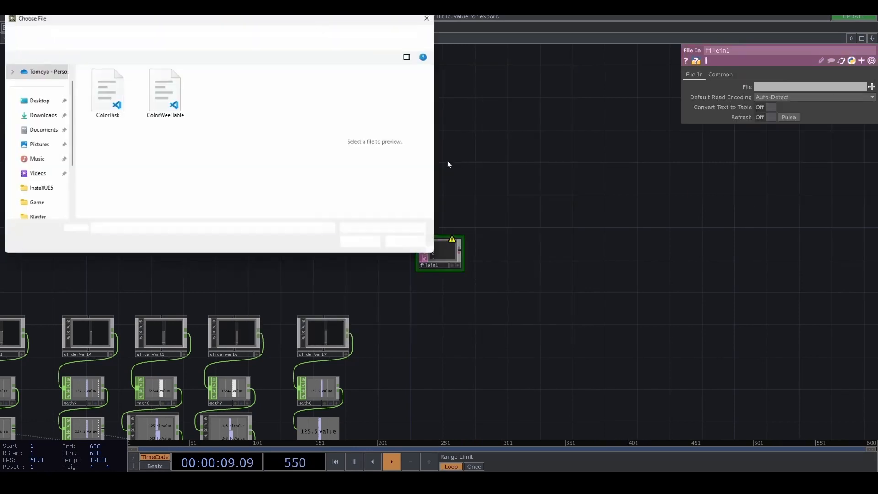
pyautogui.click(164, 94)
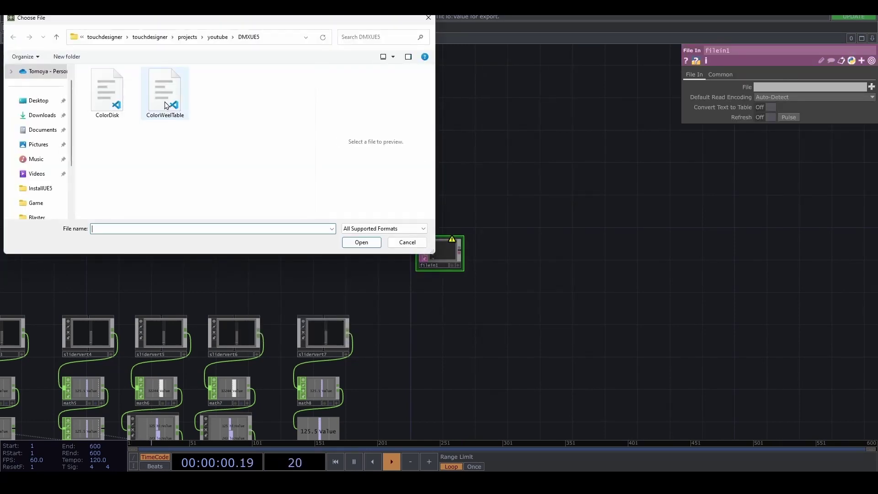
pyautogui.click(361, 242)
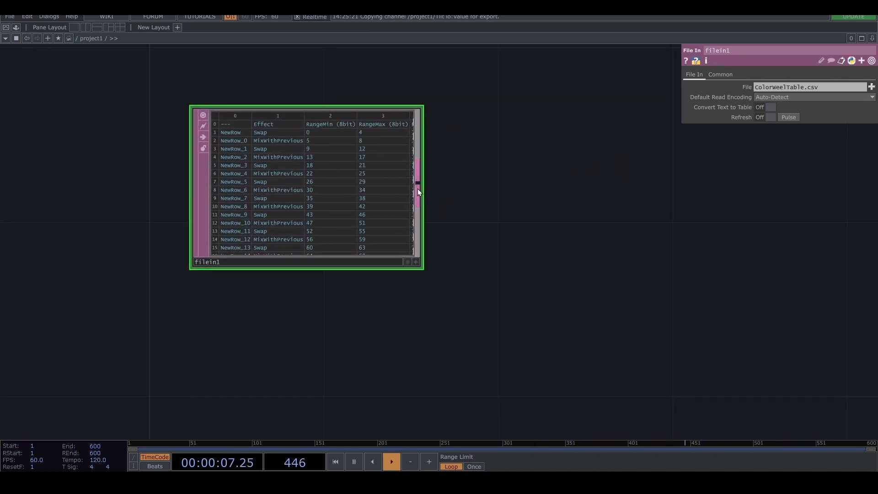
# Step: Add select1 after filein1 with Select Rows by Values set to Swap
pyautogui.press('Tab')
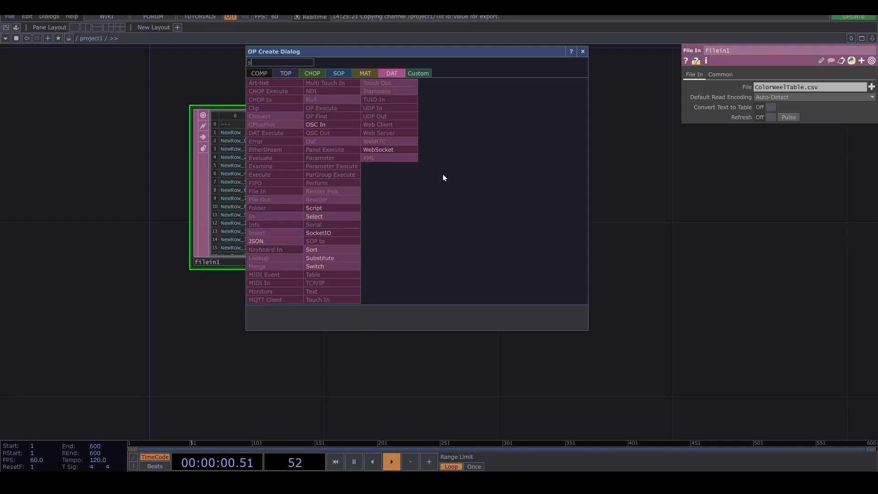
pyautogui.write('sel')
pyautogui.press('Return')
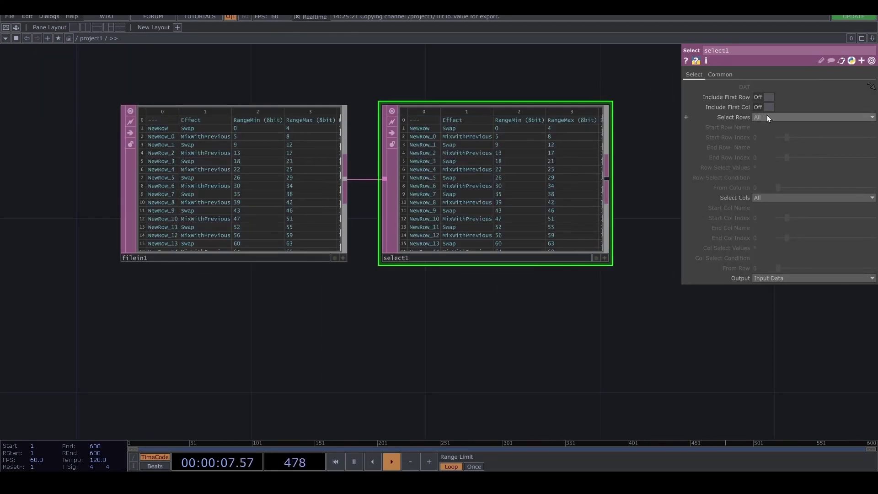
pyautogui.click(767, 115)
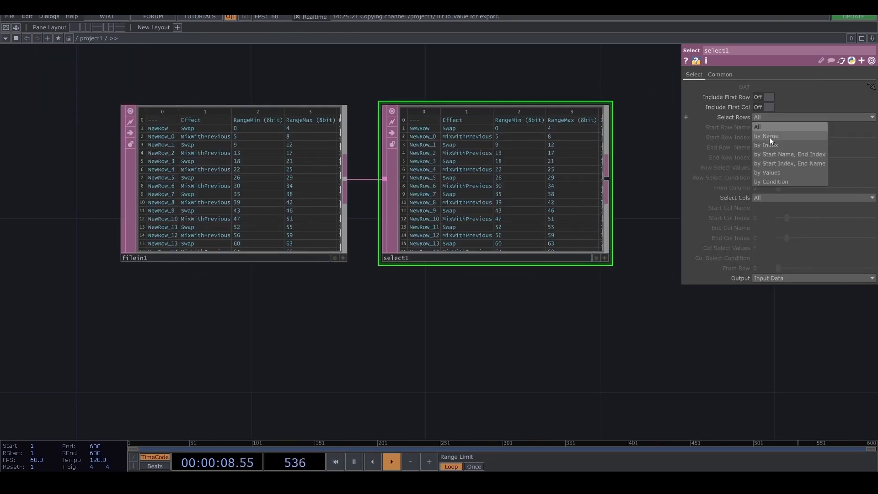
pyautogui.click(781, 172)
pyautogui.write('"')
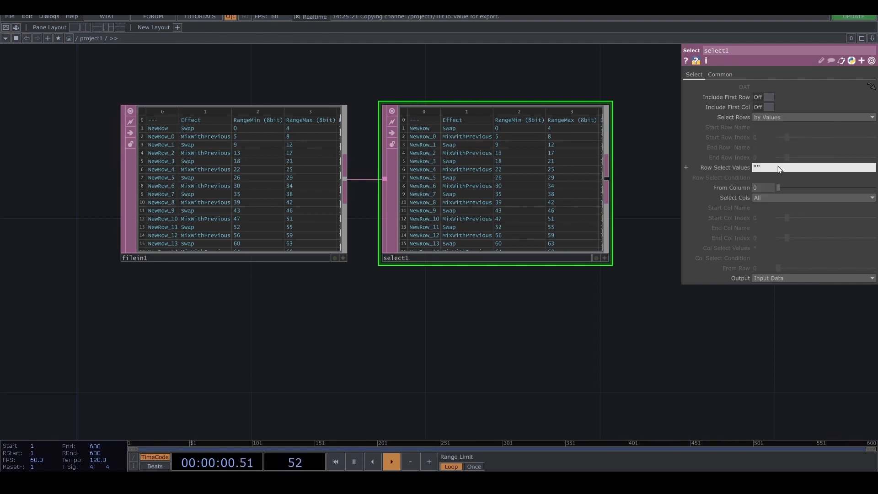
pyautogui.write('Swap')
pyautogui.press('Return')
pyautogui.click(780, 187)
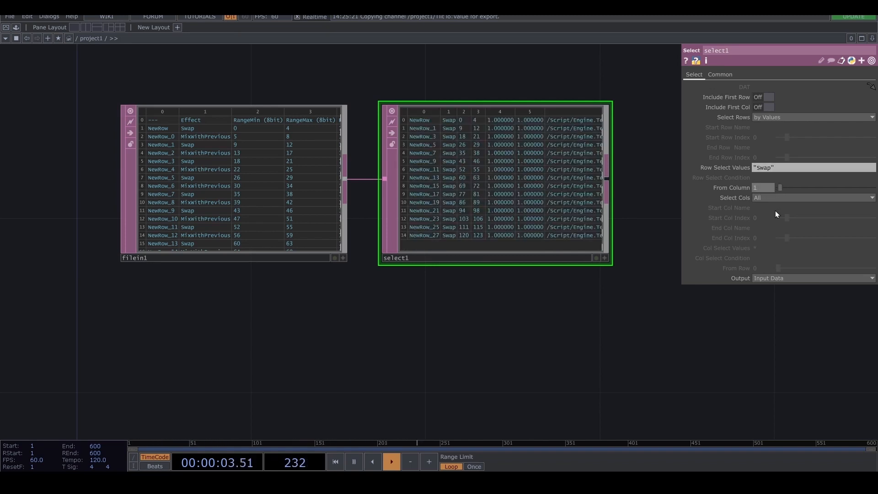
# Step: Set select1 to Select Cols by Index starting at column 1
pyautogui.click(766, 197)
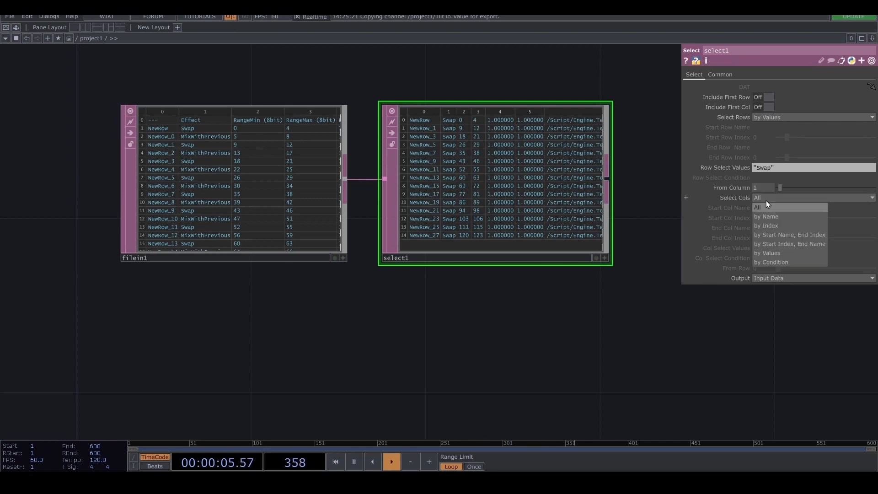
pyautogui.click(770, 225)
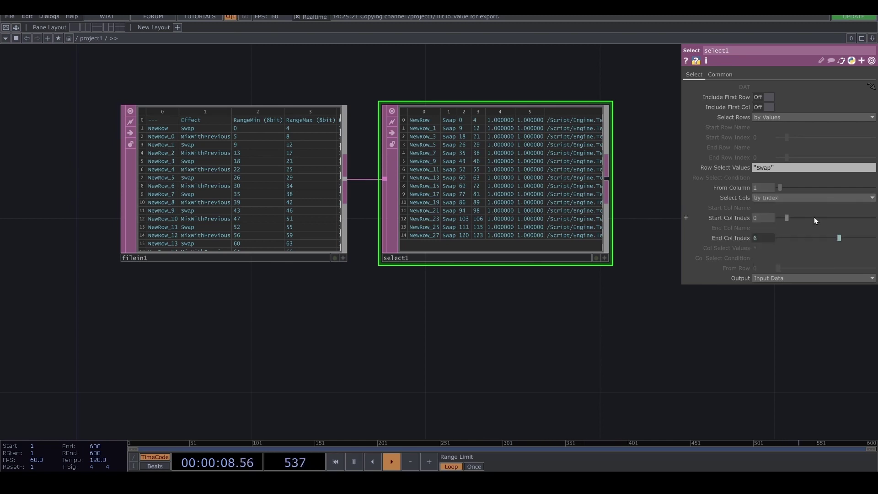
pyautogui.click(789, 219)
pyautogui.click(730, 237)
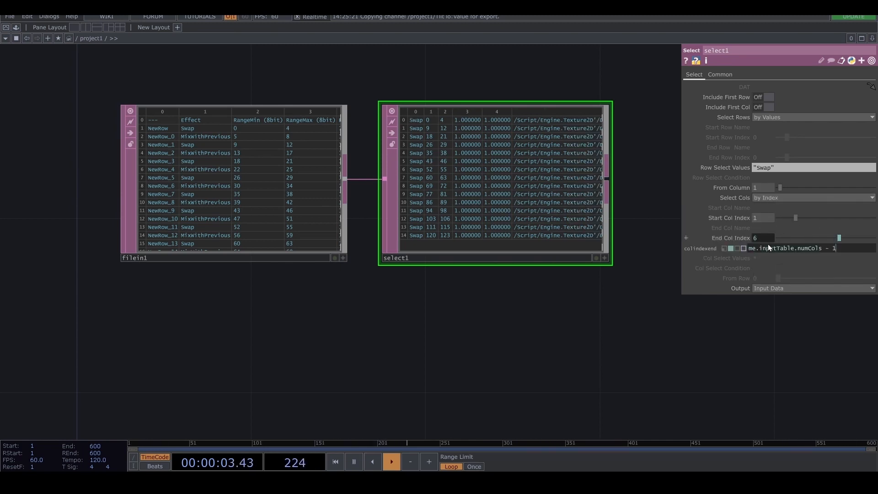
# Step: Add select2 after select1 keeping only column 1, the range-minimum values
pyautogui.doubleClick(417, 172)
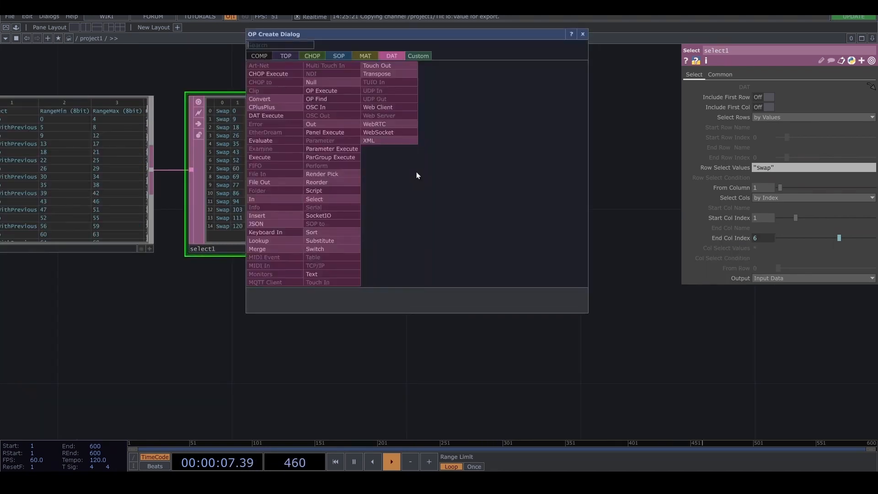
pyautogui.write('sel')
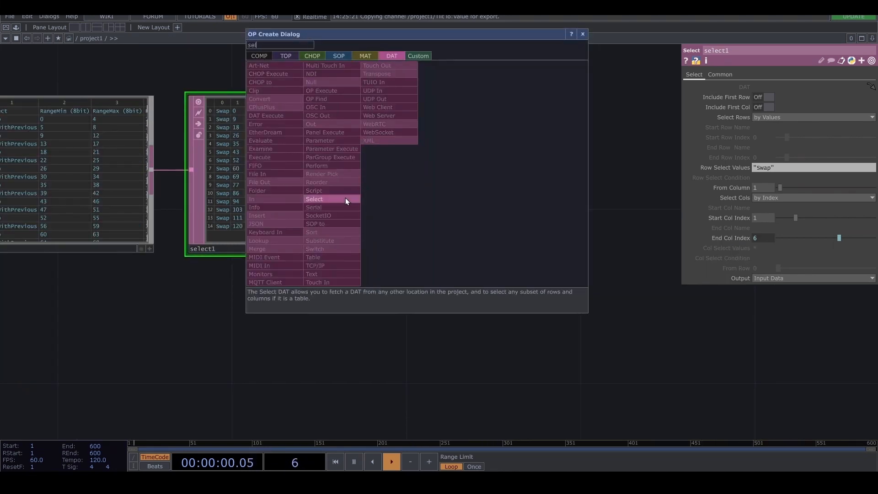
pyautogui.click(314, 199)
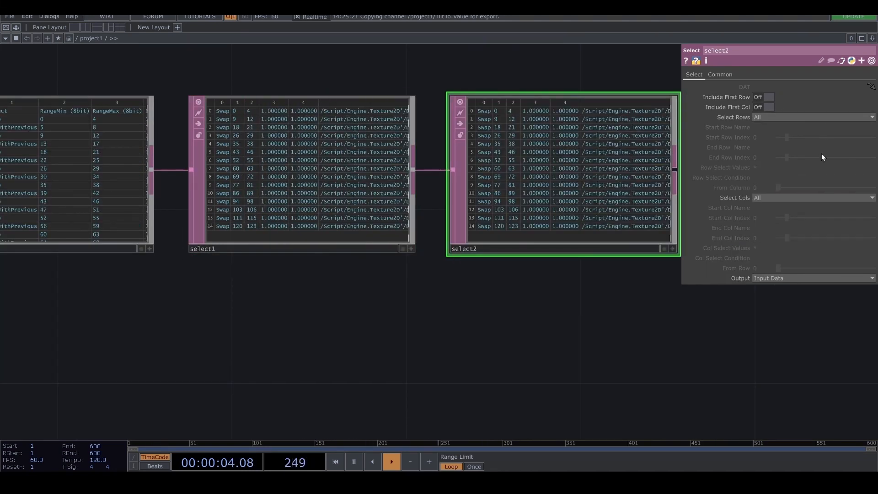
pyautogui.click(800, 197)
pyautogui.click(767, 225)
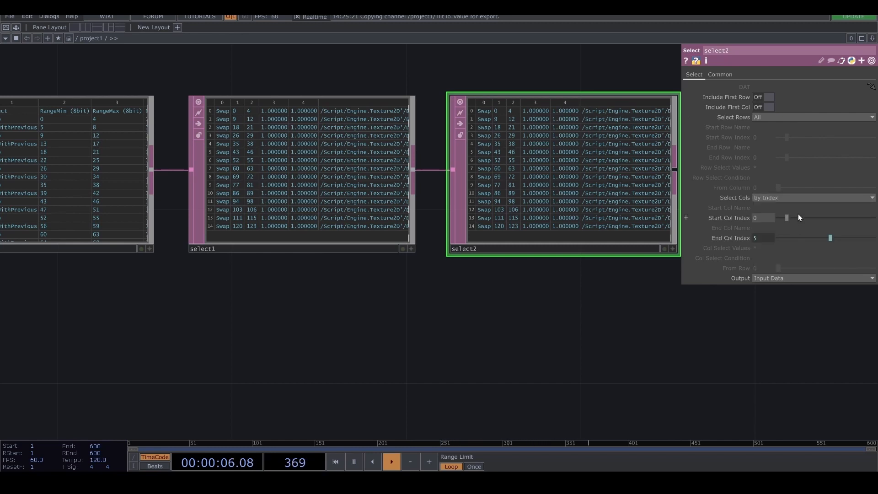
pyautogui.write('1')
pyautogui.press('Return')
pyautogui.click(763, 236)
pyautogui.write('0')
pyautogui.press('Return')
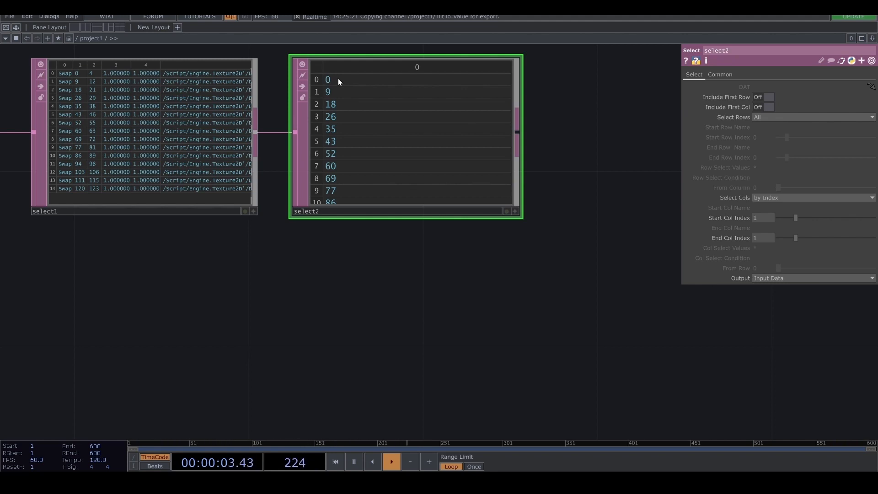
pyautogui.scroll(-3, 338, 78)
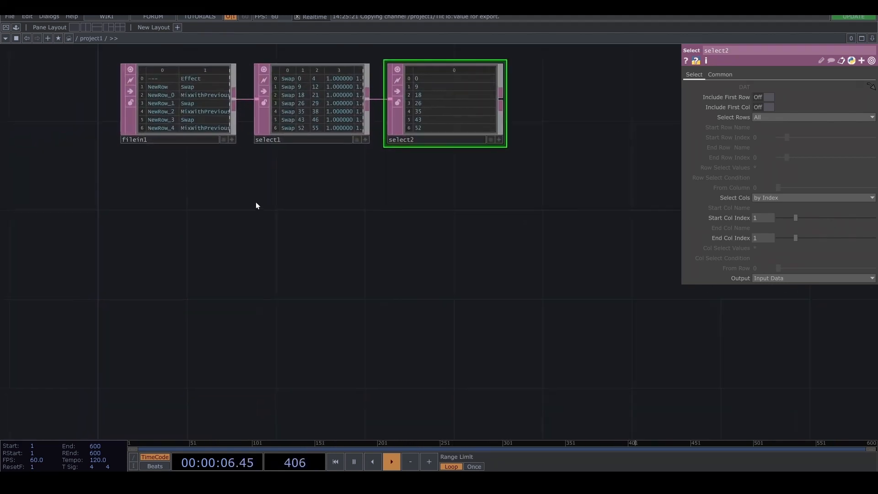
# Step: Add an empty Table DAT, enter White as its first row and add a row below
pyautogui.press('Tab')
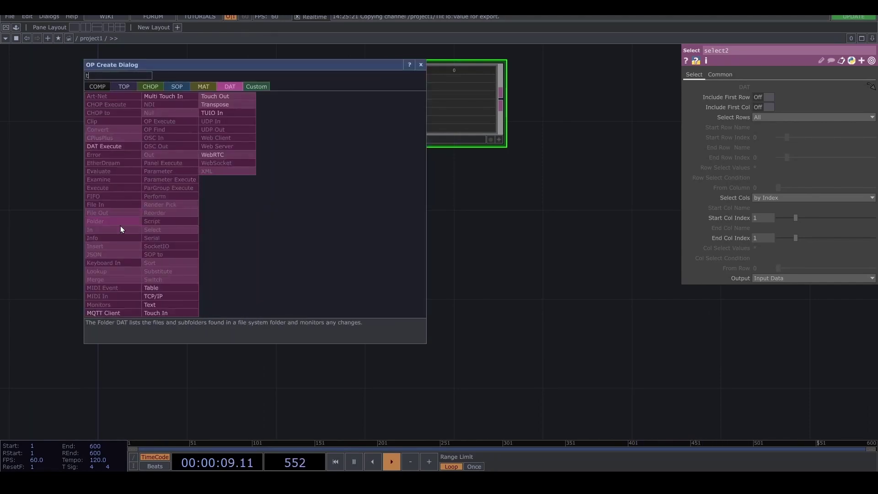
pyautogui.click(149, 288)
pyautogui.moveTo(311, 335); pyautogui.dragTo(334, 338)
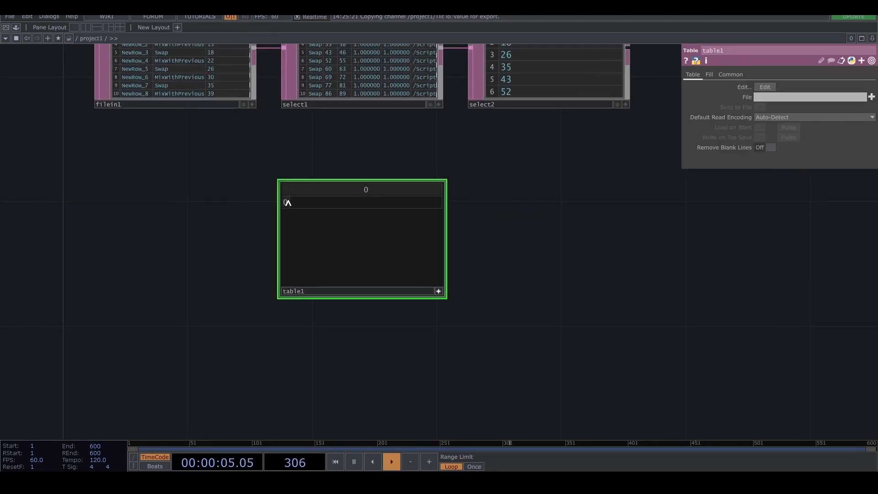
pyautogui.moveTo(206, 151); pyautogui.dragTo(267, 196)
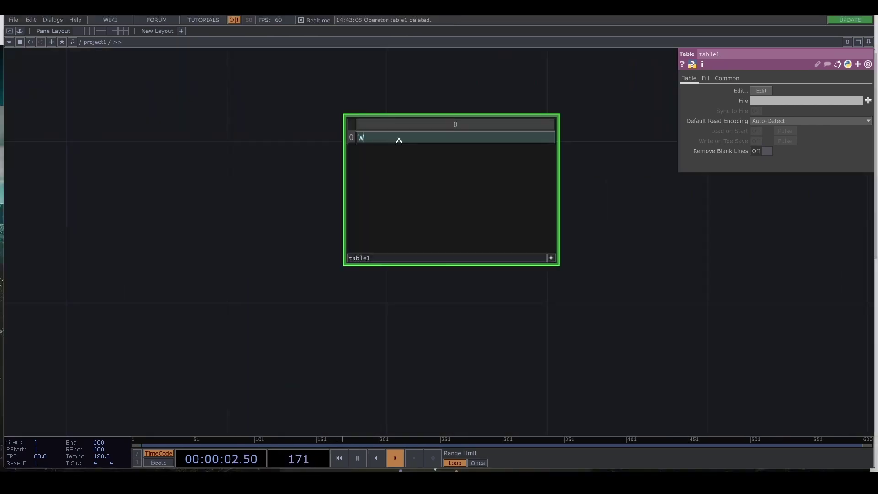
pyautogui.write('hite')
pyautogui.press('Return')
pyautogui.rightClick(350, 136)
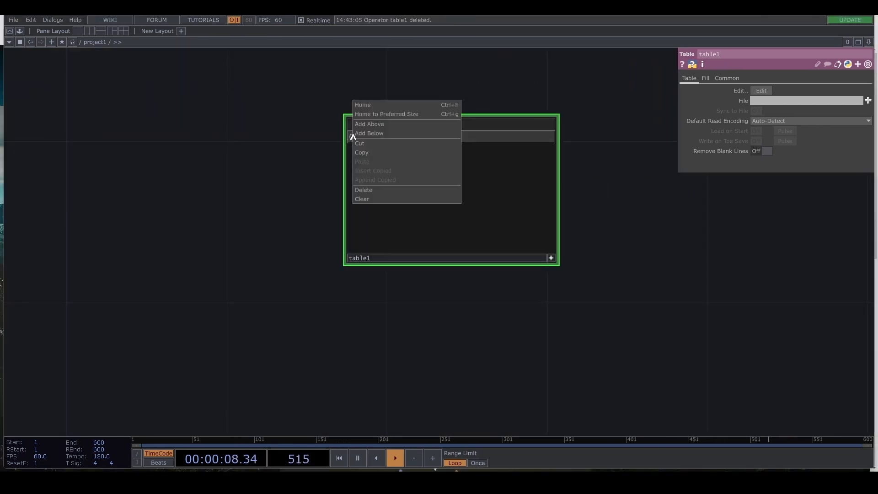
pyautogui.click(360, 135)
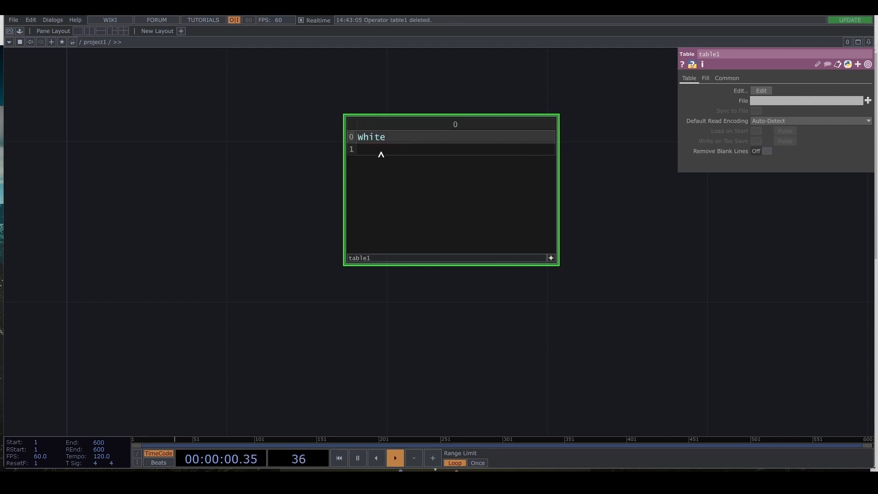
pyautogui.doubleClick(390, 153)
pyautogui.write('Red')
# Step: Enter Red, Orange, Aquamarine, Green, LightGreen, Lavender, Pink, Yellow, Magenta and Cyan as rows
pyautogui.press('Return')
pyautogui.write('Orange')
pyautogui.press('Return')
pyautogui.write('Aquama')
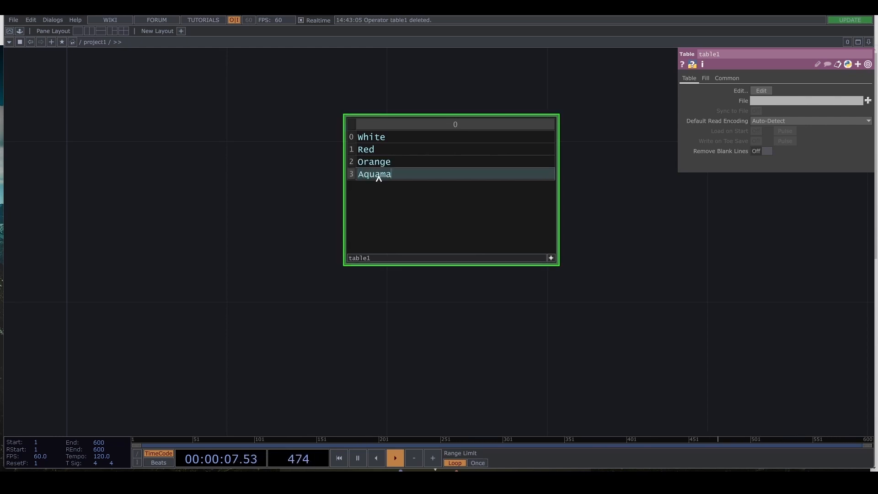
pyautogui.write('rine')
pyautogui.press('Return')
pyautogui.write('Green')
pyautogui.press('Return')
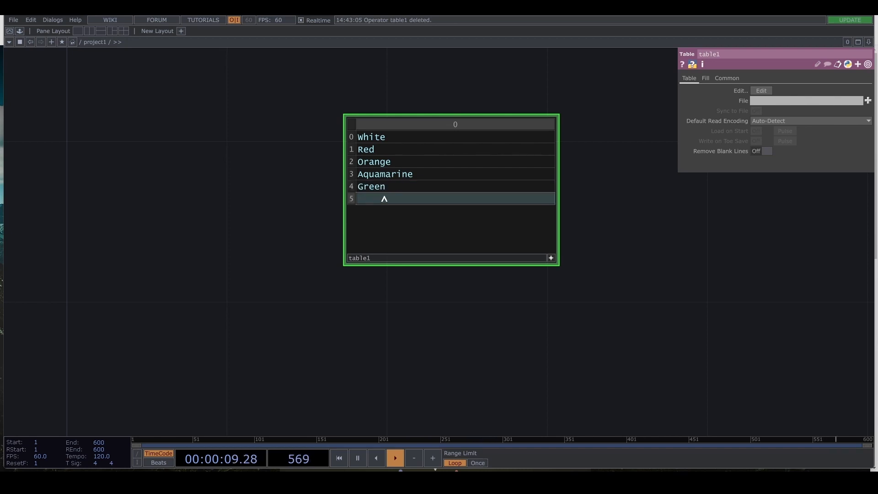
pyautogui.write('LightGreen')
pyautogui.press('Return')
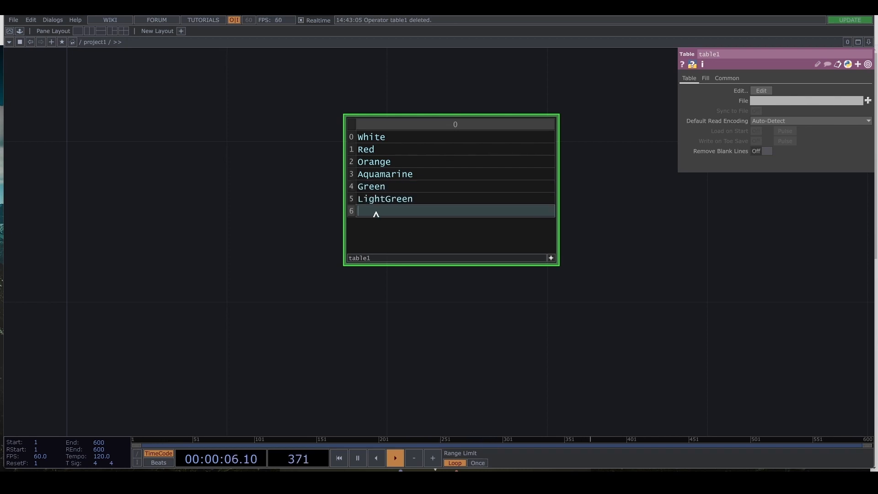
pyautogui.write('Lavender')
pyautogui.press('Return')
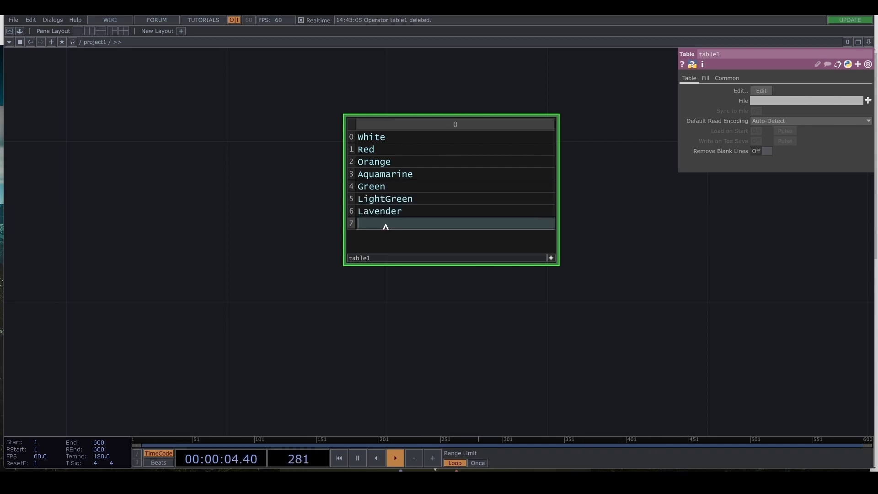
pyautogui.write('Pink')
pyautogui.press('Return')
pyautogui.write('Yellow')
pyautogui.press('Return')
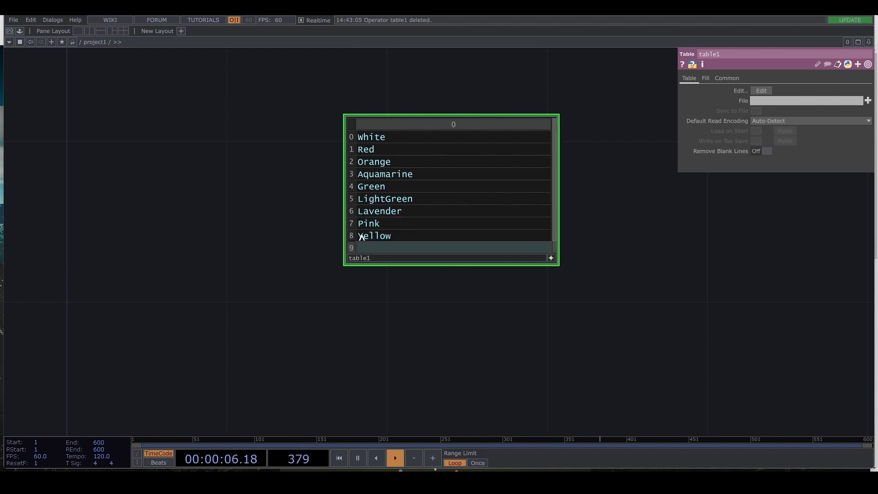
pyautogui.write('Magenta')
pyautogui.press('Return')
pyautogui.write('Cyan')
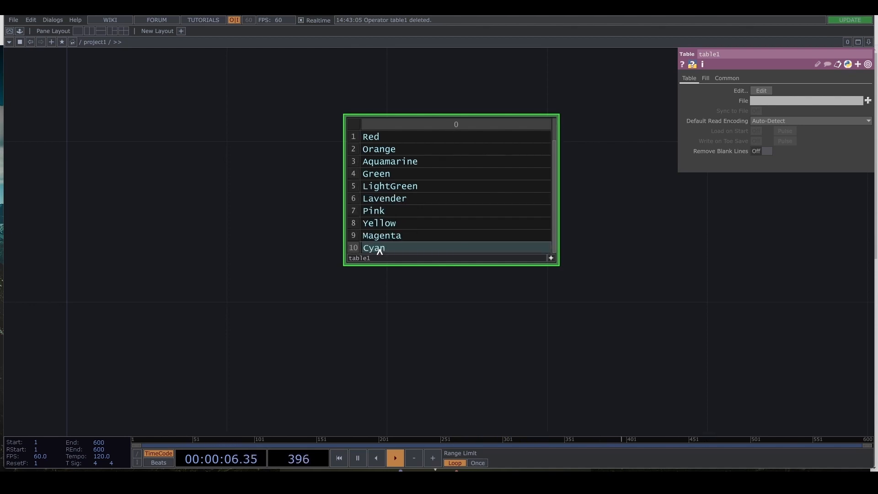
pyautogui.press('Return')
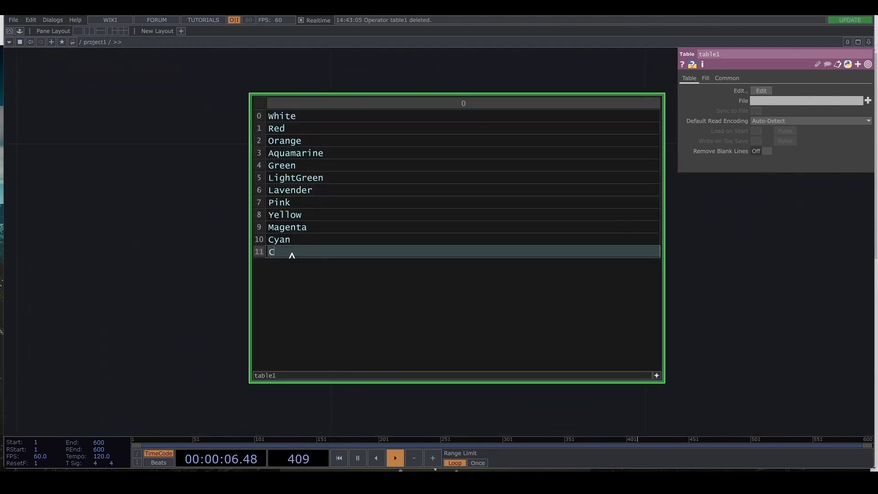
pyautogui.write('TO2')
pyautogui.write('60')
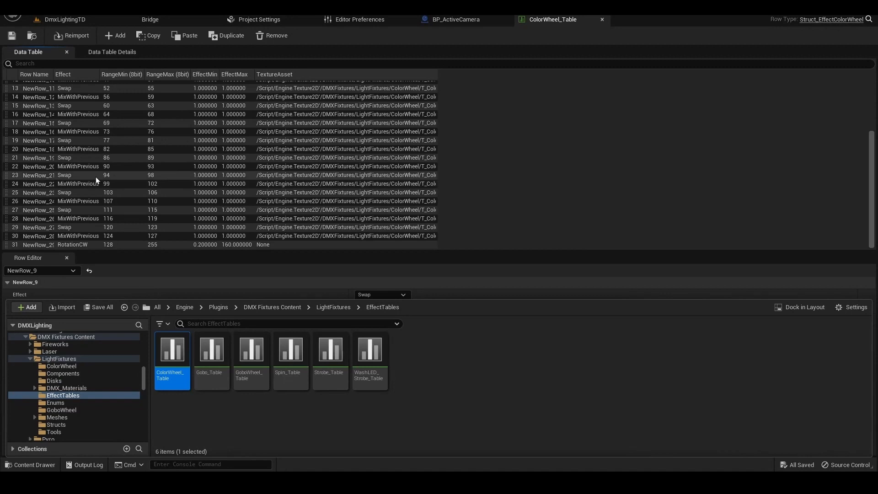
# Step: After checking the Unreal row, add CTO190 after CTO260 and an empty row for CTB8000, then return to the network
pyautogui.click(95, 176)
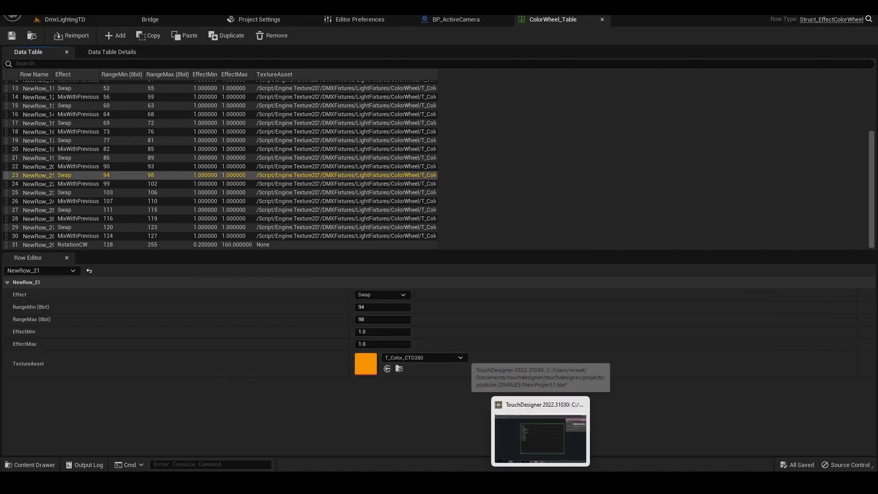
pyautogui.click(540, 432)
pyautogui.click(282, 252)
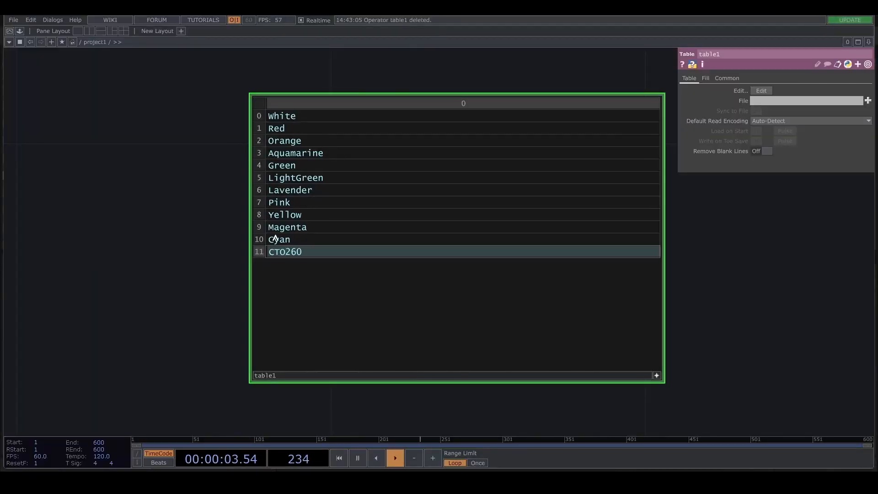
pyautogui.press('Return')
pyautogui.write('CTO190')
pyautogui.press('Return')
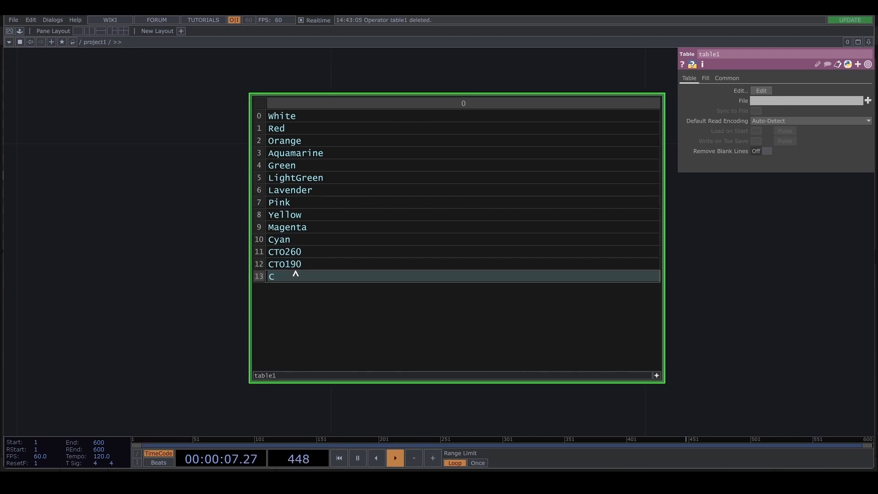
pyautogui.write('CTB8000')
pyautogui.rightClick(260, 276)
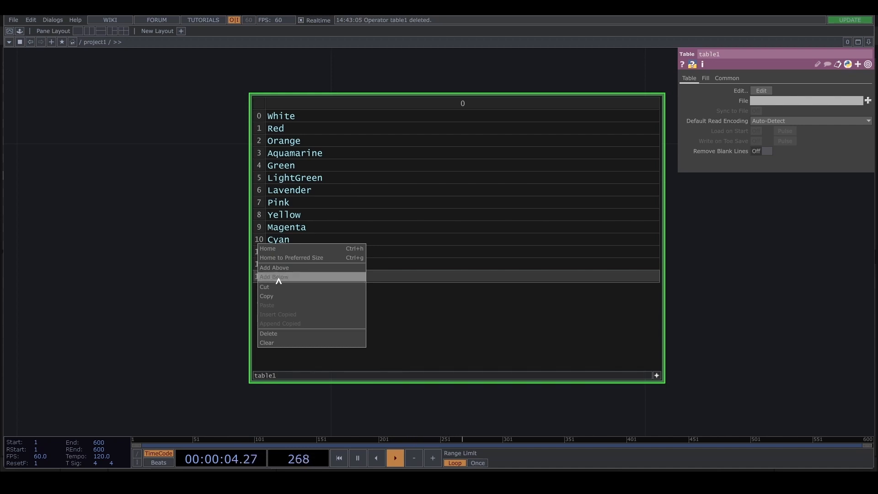
pyautogui.click(283, 336)
pyautogui.press('Escape')
pyautogui.scroll(-3, 510, 122)
# Step: Wire table1 into merge2's second input and set How to Append Columns
pyautogui.press('Tab')
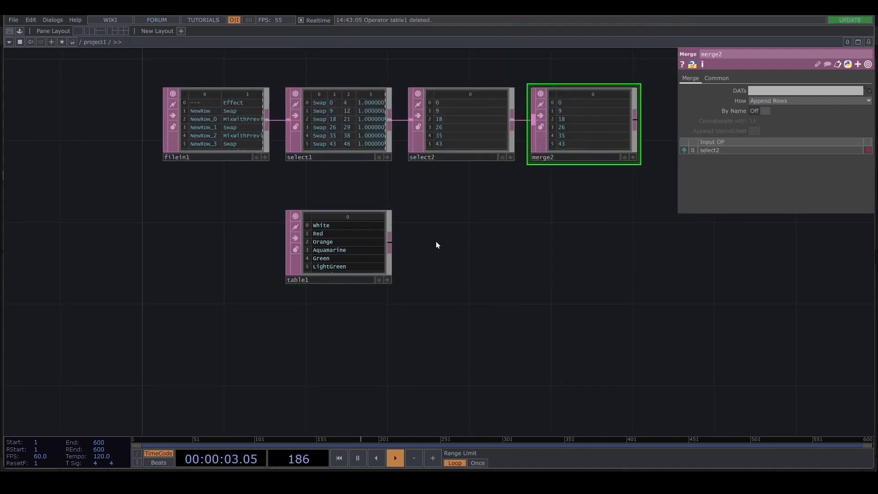
pyautogui.moveTo(391, 241); pyautogui.dragTo(533, 130)
pyautogui.moveTo(336, 247); pyautogui.dragTo(460, 226)
pyautogui.click(809, 101)
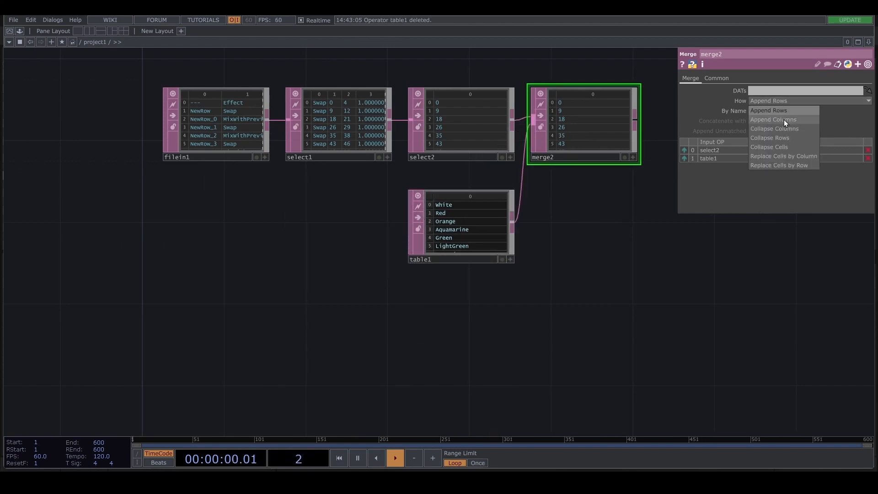
pyautogui.click(783, 119)
pyautogui.moveTo(591, 131)
pyautogui.mouseDown()
pyautogui.moveTo(496, 152)
pyautogui.moveTo(475, 199)
pyautogui.mouseUp()
# Step: Add null1 after merge2
pyautogui.press('Tab')
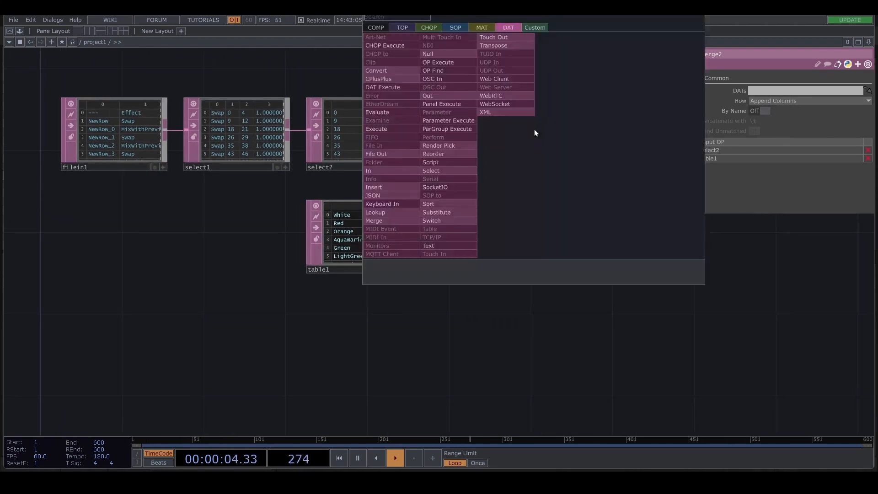
pyautogui.click(428, 53)
pyautogui.click(553, 128)
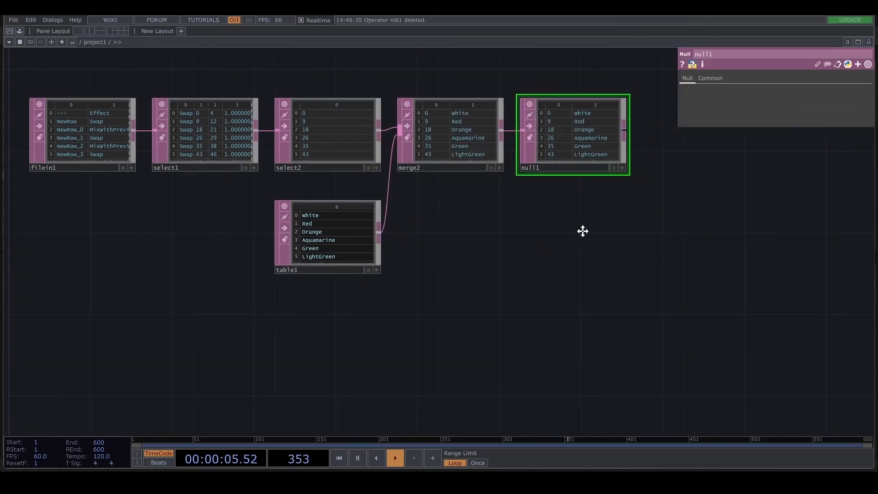
pyautogui.moveTo(597, 226); pyautogui.dragTo(554, 203)
pyautogui.press('Tab')
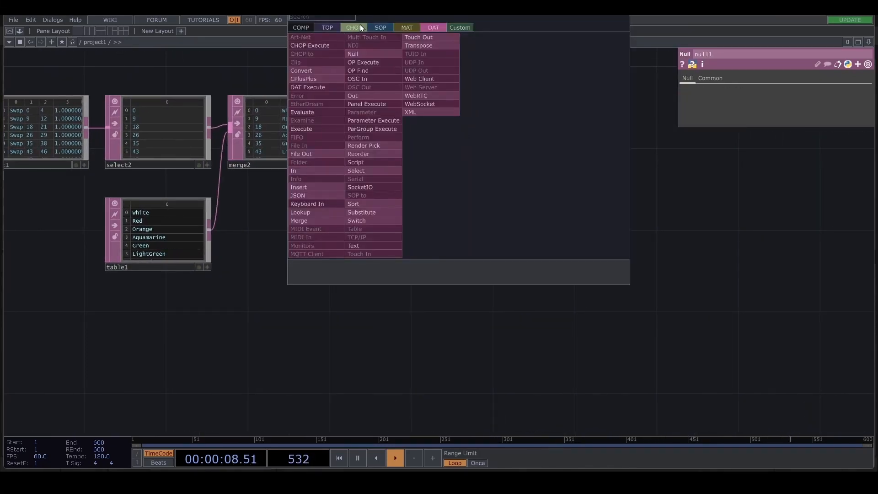
# Step: Add a DAT to CHOP and a Reorder CHOP, make table1 merge2's first input, and set reorder1 to Character Pattern
pyautogui.click(353, 28)
pyautogui.click(298, 37)
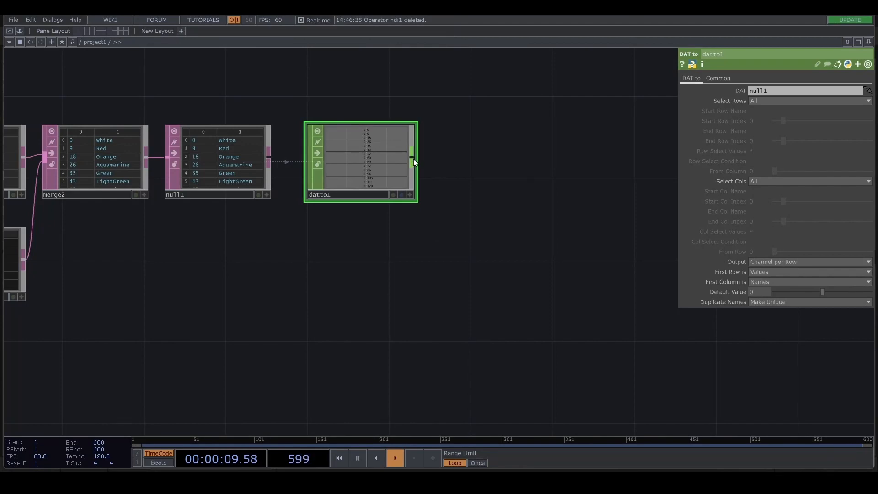
pyautogui.press('Tab')
pyautogui.write('re')
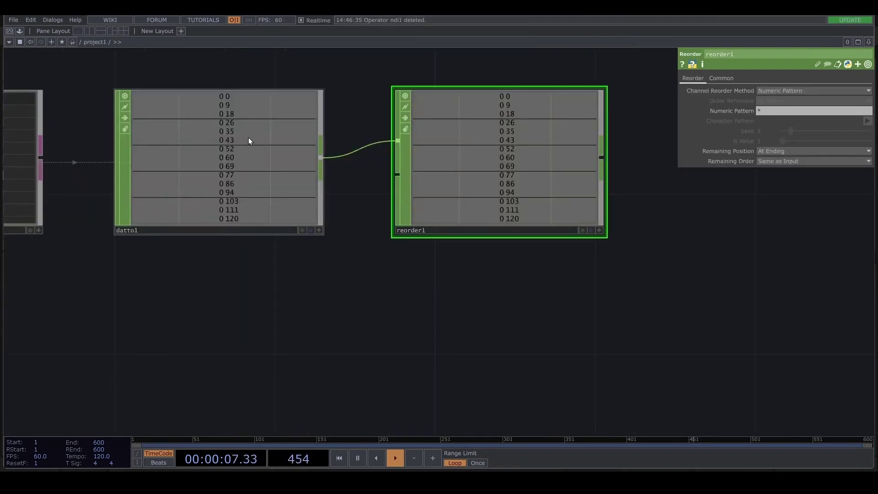
pyautogui.click(232, 135)
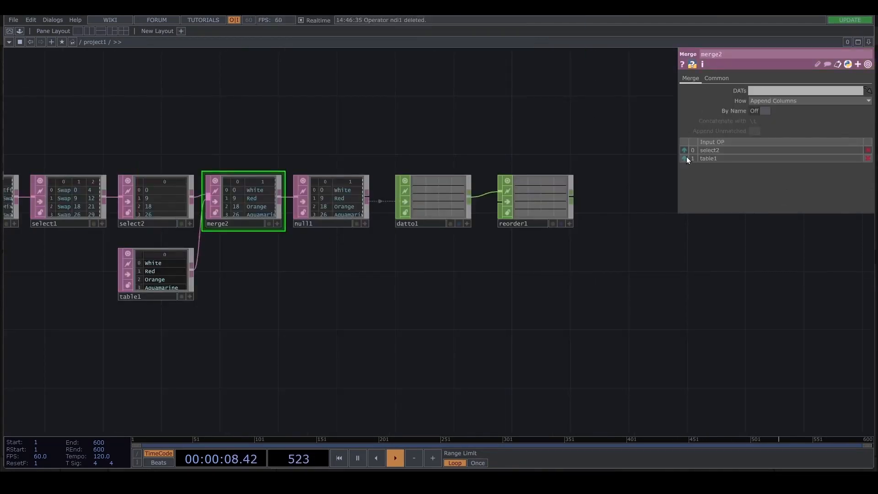
pyautogui.click(684, 159)
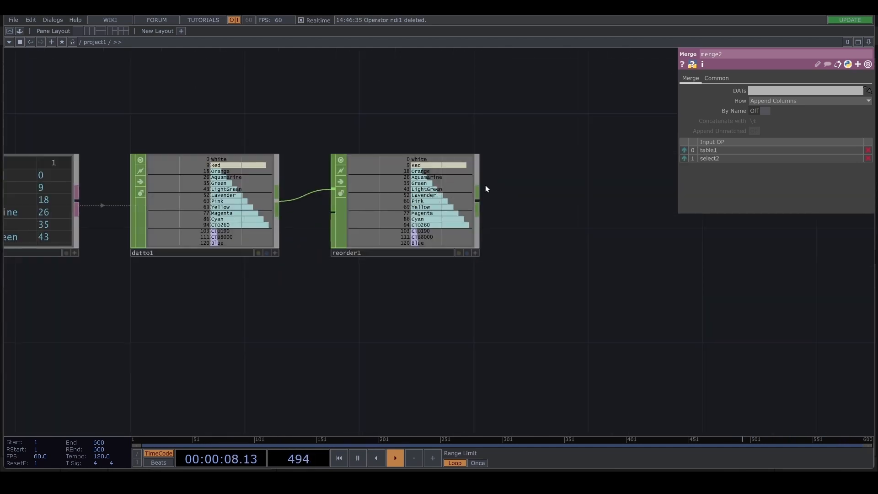
pyautogui.click(473, 193)
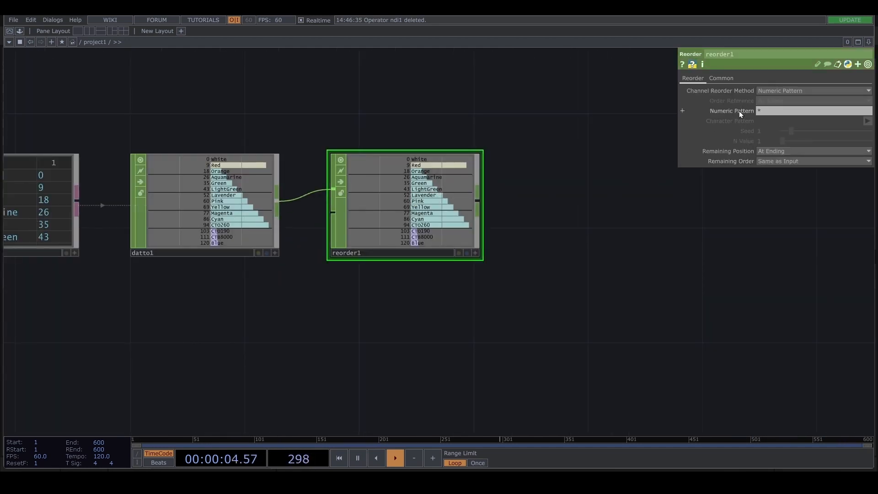
pyautogui.click(812, 91)
pyautogui.click(796, 108)
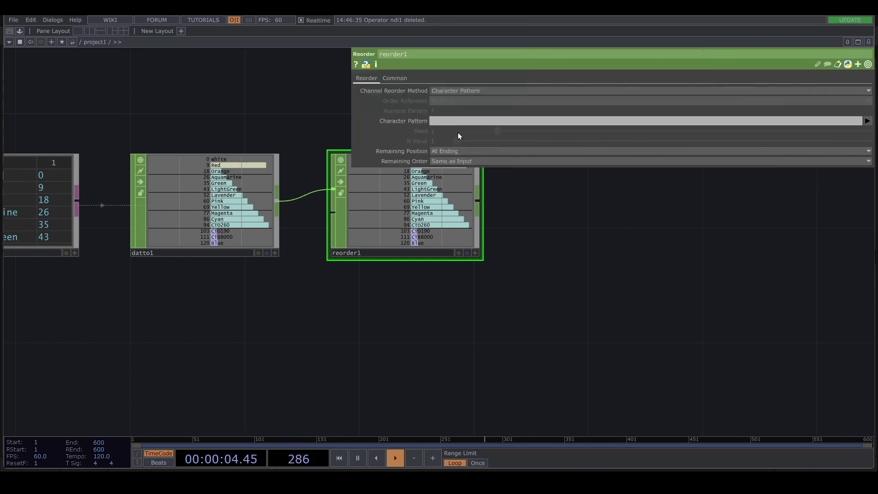
pyautogui.moveTo(679, 110); pyautogui.dragTo(353, 110)
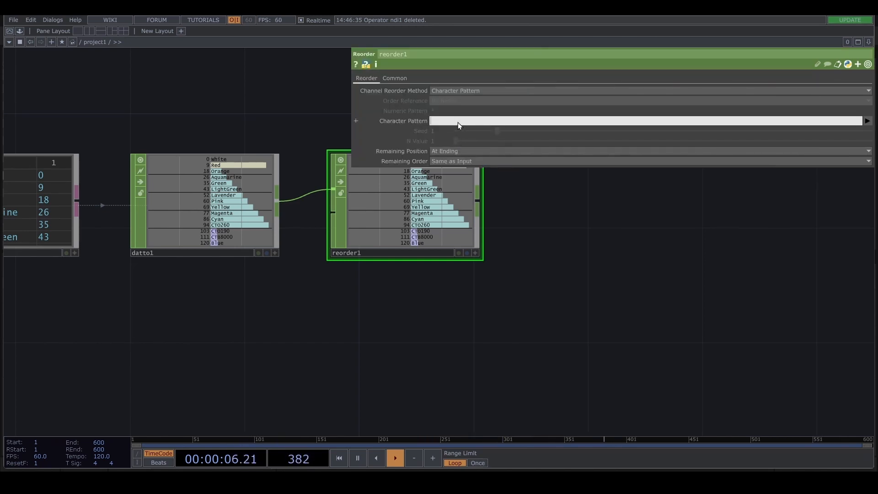
# Step: Pick White, Red, CTO190, CTO260, Orange, Yellow, LightGreen, Green and Aquamarine into the pattern
pyautogui.click(867, 121)
pyautogui.click(846, 258)
pyautogui.click(846, 249)
pyautogui.click(867, 123)
pyautogui.click(848, 167)
pyautogui.click(866, 120)
pyautogui.click(848, 176)
pyautogui.click(867, 121)
pyautogui.click(848, 221)
pyautogui.click(848, 194)
pyautogui.click(848, 233)
pyautogui.click(848, 250)
pyautogui.click(867, 121)
pyautogui.click(848, 139)
# Step: Finish the pattern with Cyan, CTB8000, Blue, Lavender, Magenta and Pink, and fix the order before Green
pyautogui.click(867, 121)
pyautogui.click(845, 185)
pyautogui.click(867, 121)
pyautogui.click(851, 158)
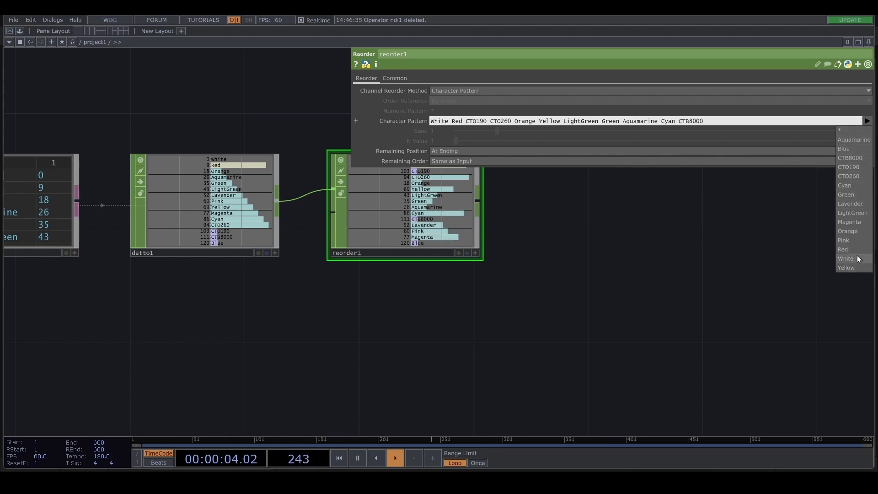
pyautogui.click(843, 148)
pyautogui.click(867, 121)
pyautogui.click(850, 203)
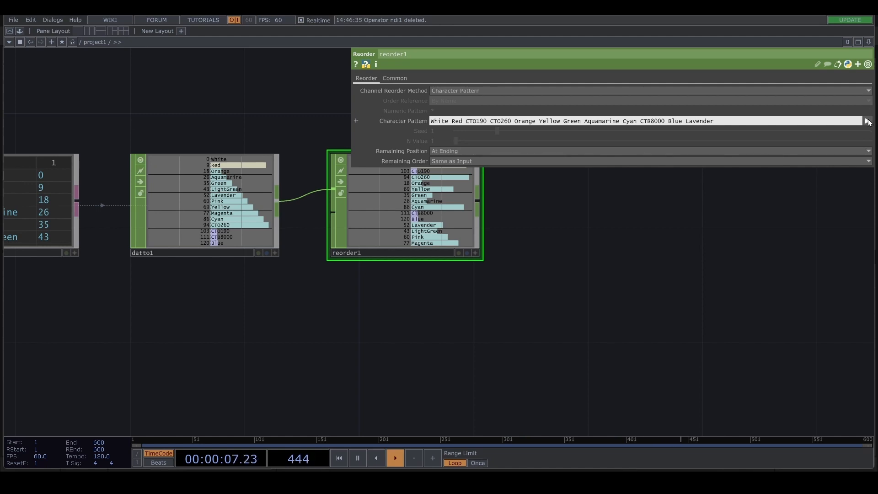
pyautogui.click(867, 120)
pyautogui.click(850, 221)
pyautogui.click(867, 121)
pyautogui.click(843, 240)
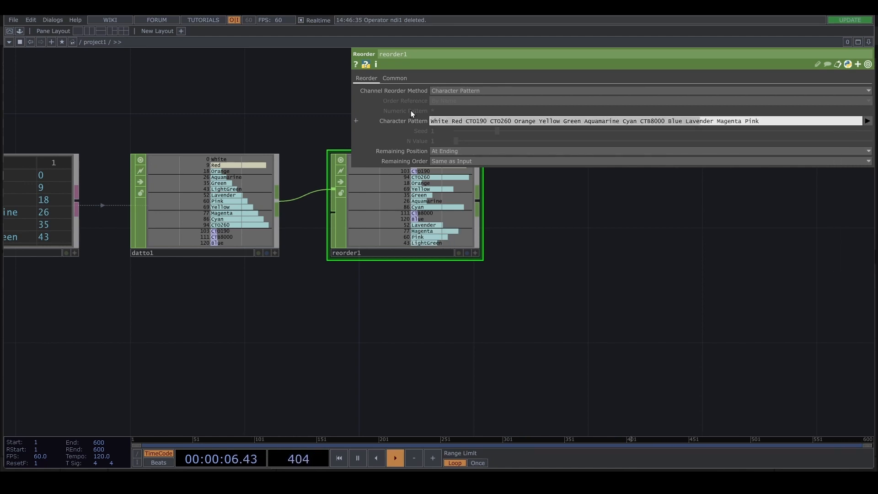
pyautogui.click(546, 121)
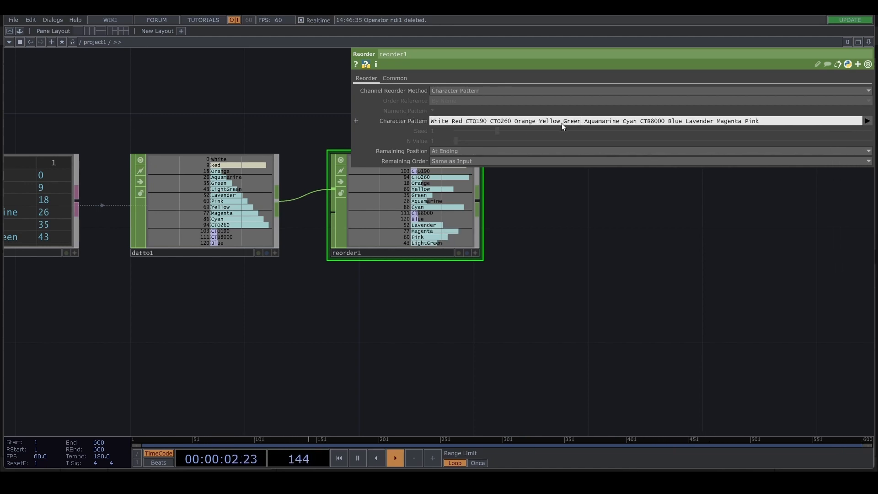
pyautogui.write('LightGreen')
pyautogui.press('Return')
pyautogui.scroll(-3, 516, 276)
# Step: Add a Shuffle CHOP after reorder1 sequencing all channels
pyautogui.doubleClick(328, 256)
pyautogui.write('s')
pyautogui.click(797, 91)
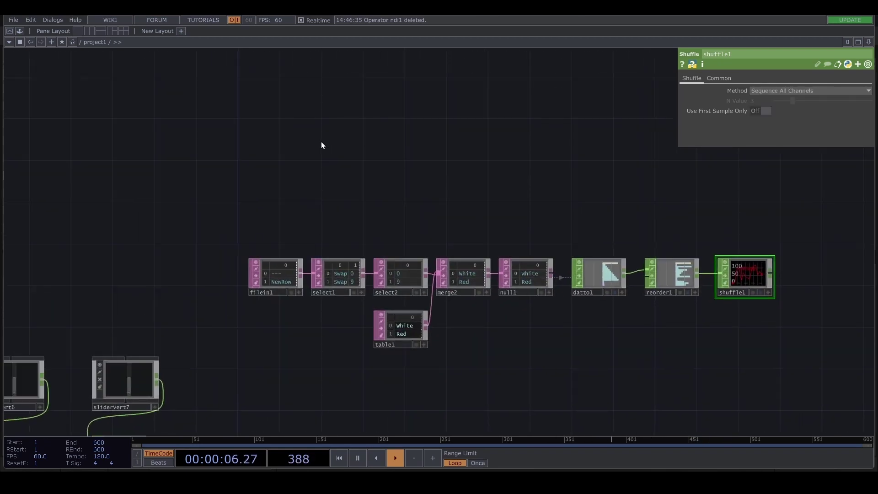
# Step: Add a Constant TOP with a 1 by 1 resolution
pyautogui.doubleClick(321, 142)
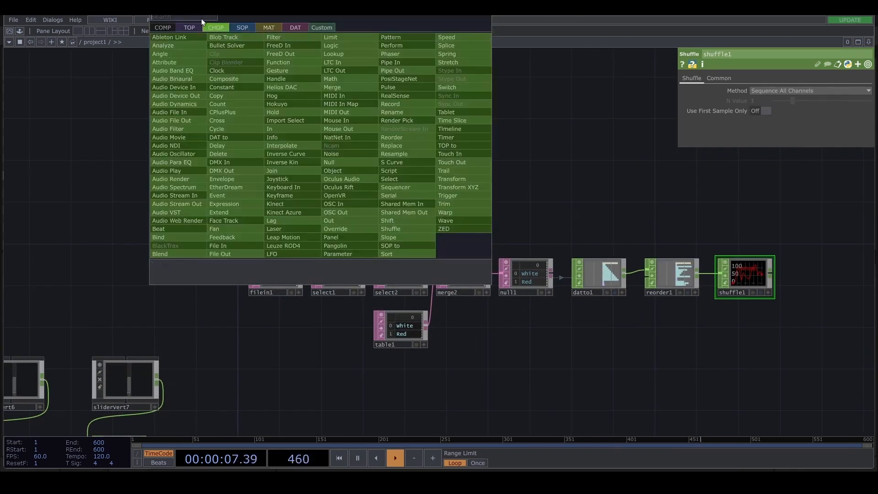
pyautogui.press('Tab')
pyautogui.write('s')
pyautogui.click(189, 31)
pyautogui.click(288, 162)
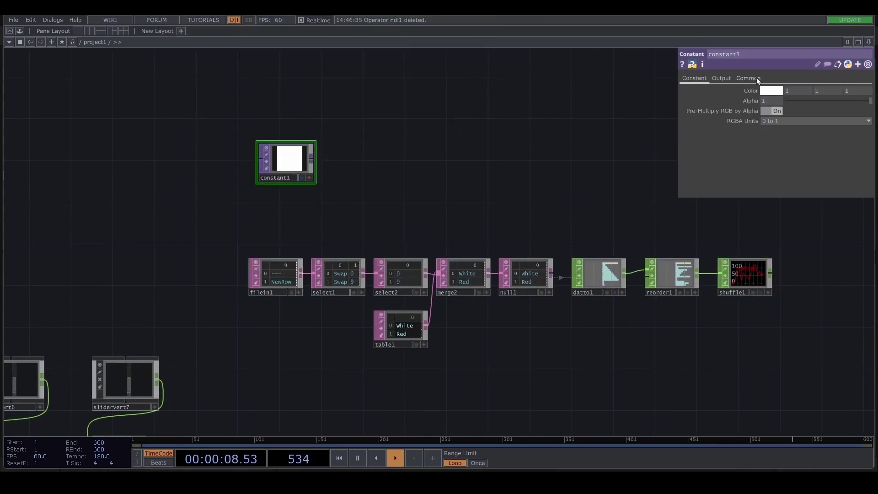
pyautogui.click(748, 77)
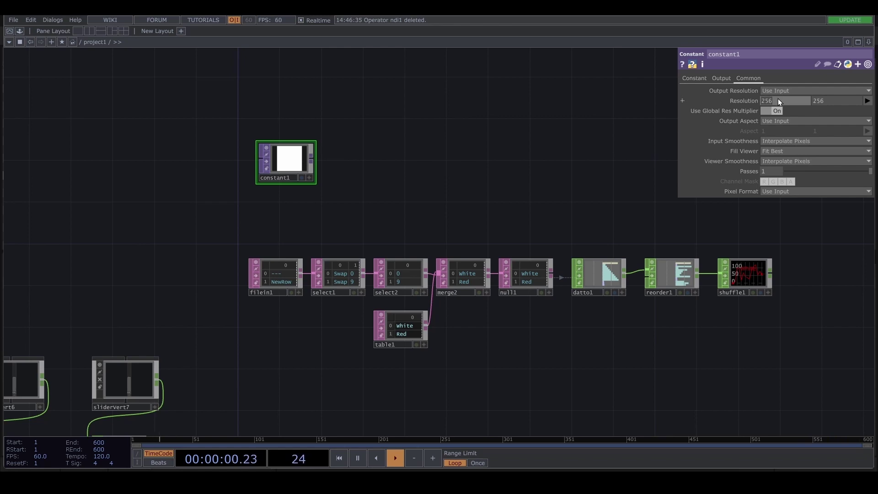
pyautogui.click(777, 100)
pyautogui.write('1')
pyautogui.press('Tab')
pyautogui.write('1')
pyautogui.press('Return')
# Step: Set constant1's blue colour and chain RGB to HSV, HSV Adjust, Null, TOP to CHOP and Select CHOP after it
pyautogui.rightClick(309, 158)
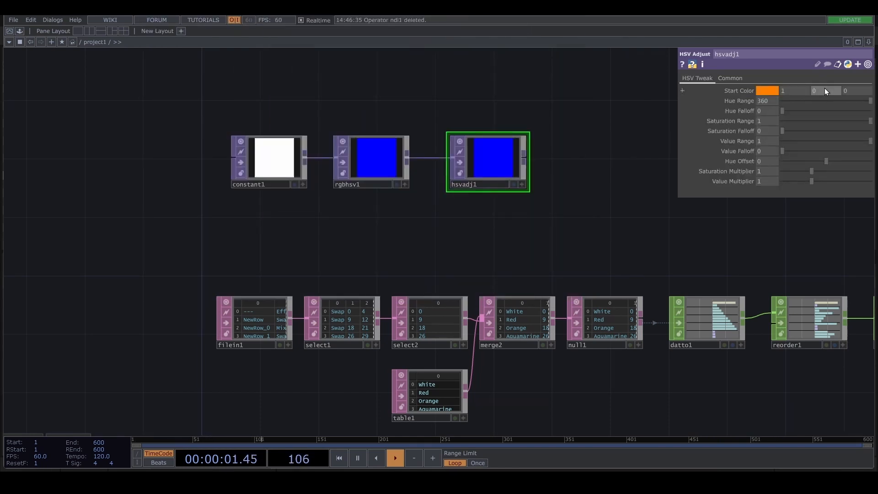
pyautogui.write('0')
pyautogui.click(765, 101)
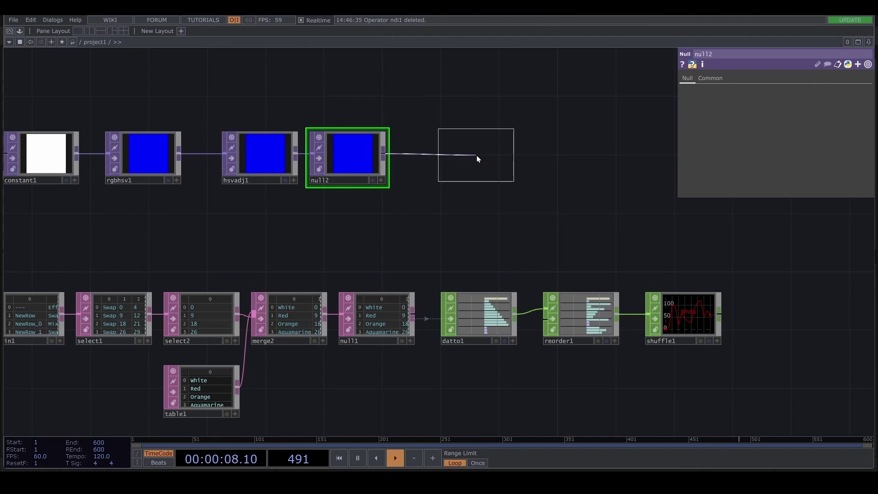
pyautogui.click(476, 156)
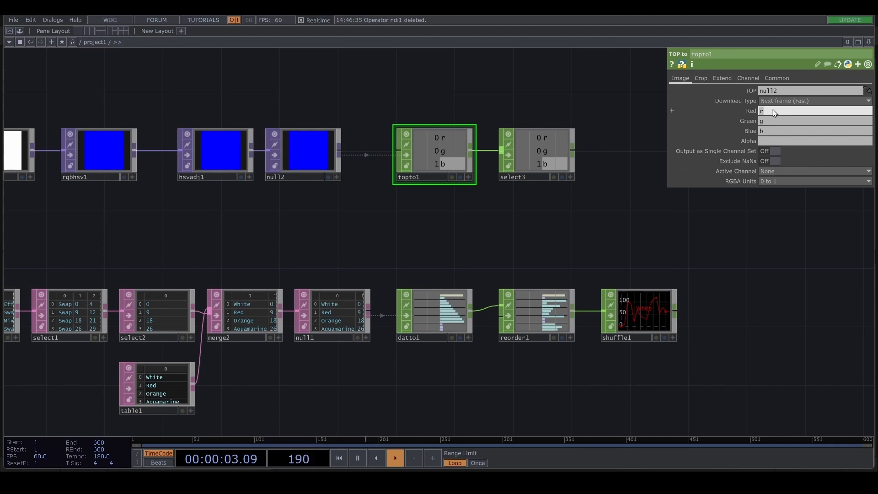
pyautogui.write('h')
# Step: Name topto1's channels h, s, v, keep h and s in select3, and adjust math9's range
pyautogui.click(772, 122)
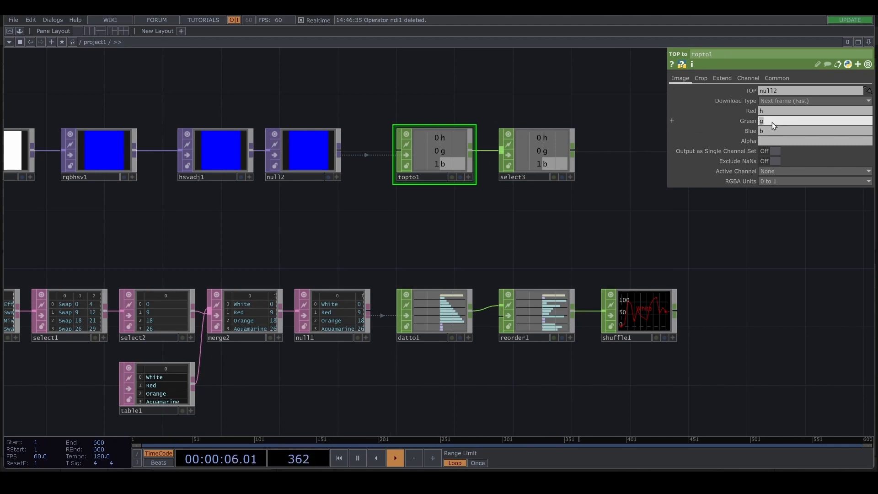
pyautogui.write('sv')
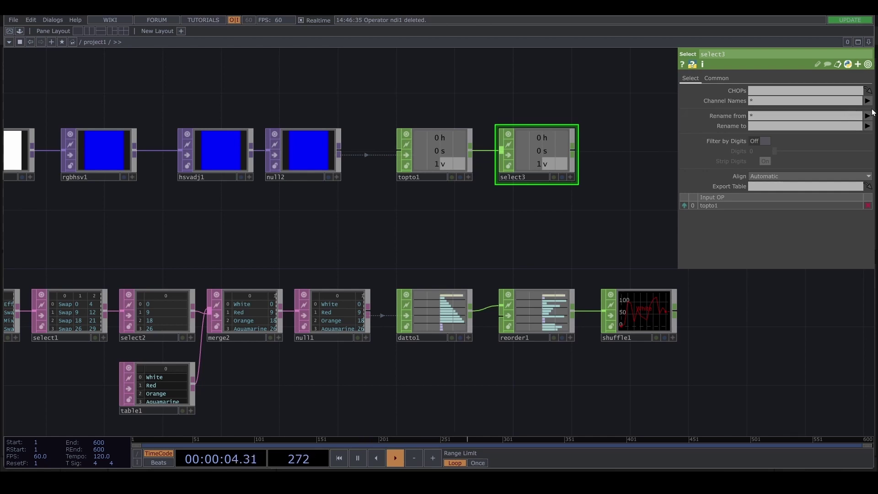
pyautogui.click(865, 115)
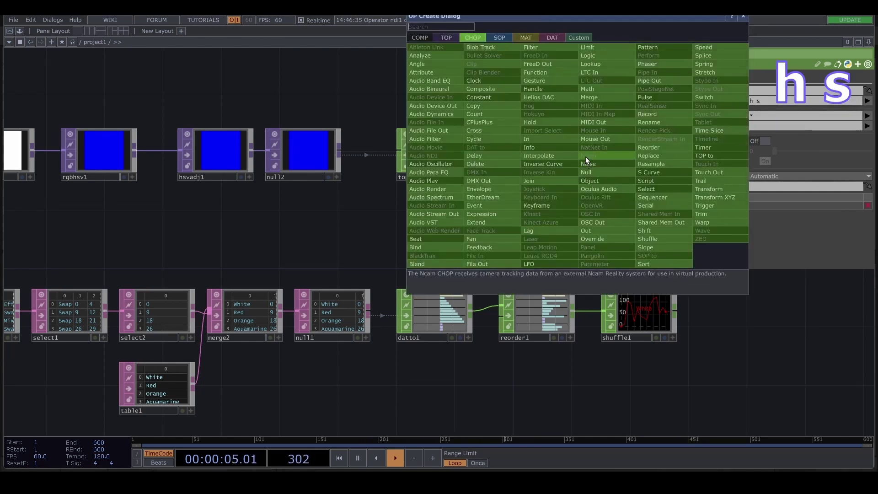
pyautogui.write('ma')
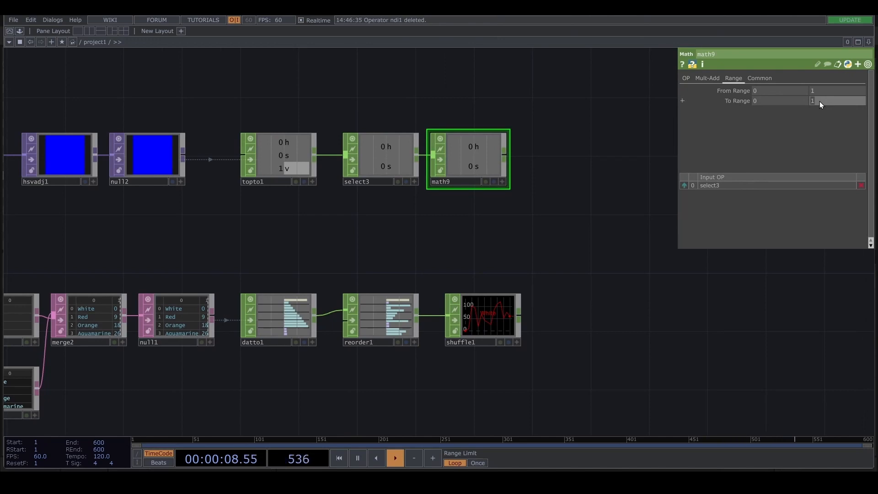
pyautogui.write('0.0715')
pyautogui.click(760, 77)
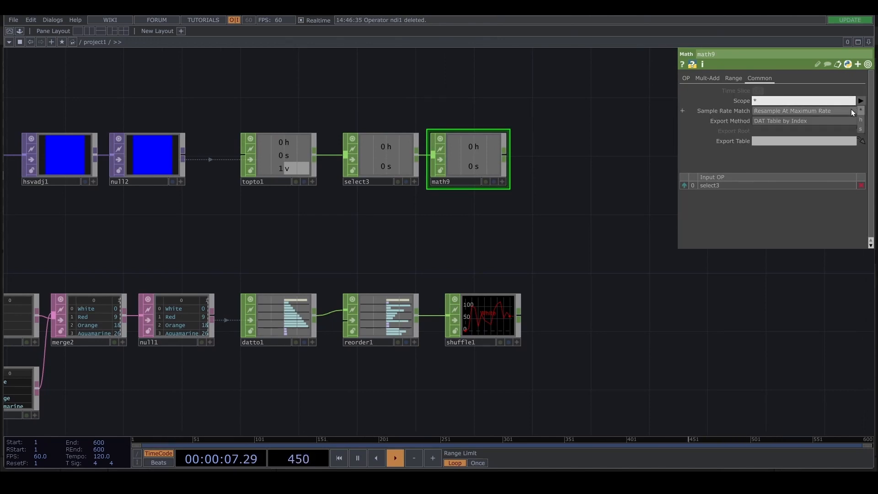
# Step: Add math10 after math9 with Combine Channels set to Add
pyautogui.rightClick(509, 155)
pyautogui.write('math')
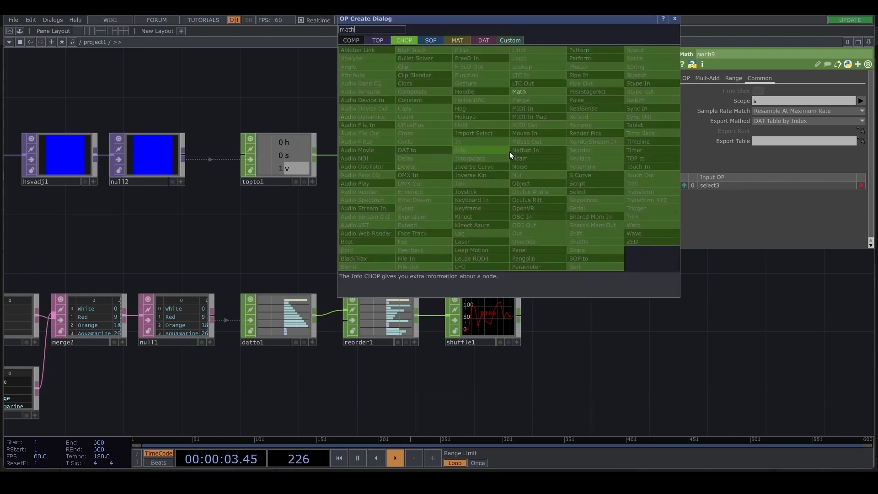
pyautogui.press('Return')
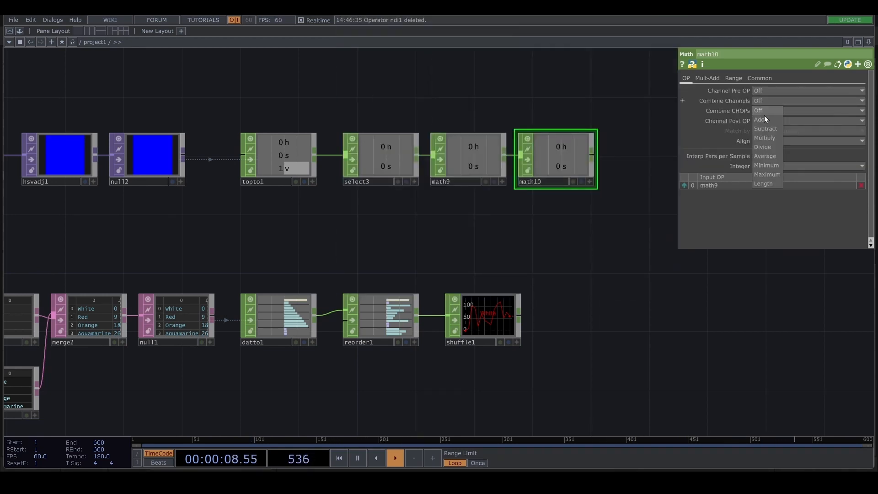
pyautogui.click(764, 101)
pyautogui.click(767, 130)
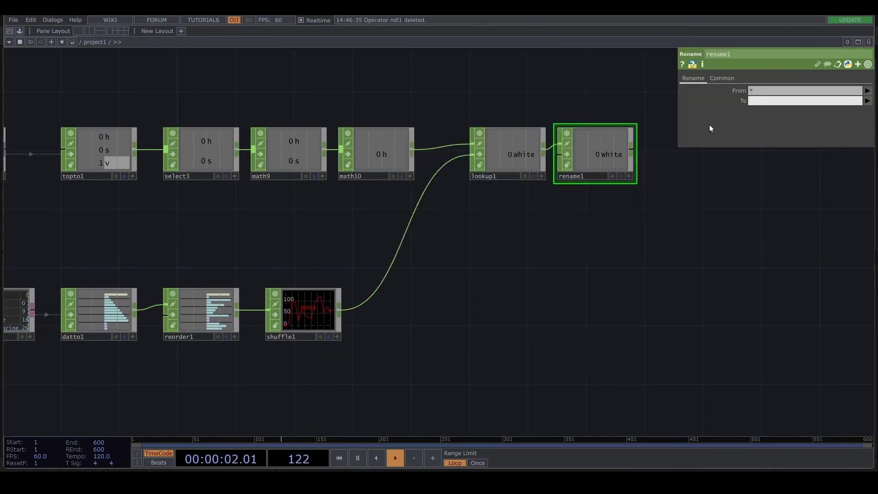
pyautogui.write('color')
# Step: Set rename1's To field to color and pan to review the whole colour chain
pyautogui.press('Return')
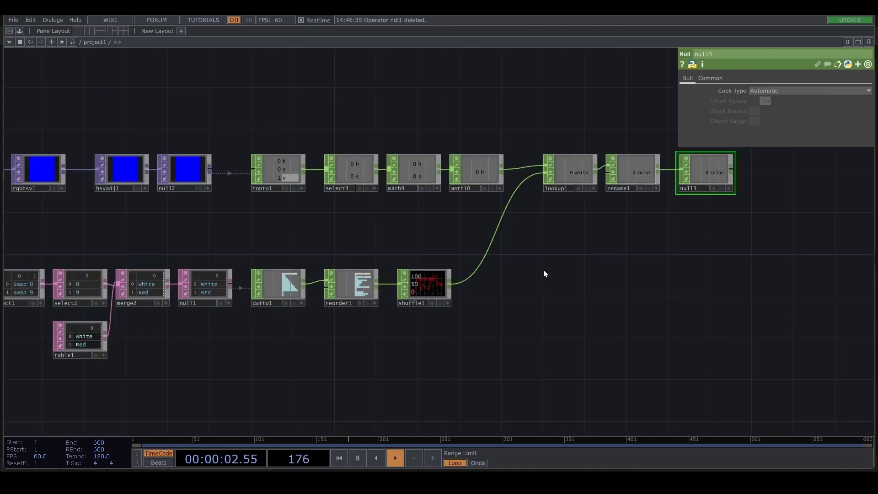
pyautogui.moveTo(369, 209); pyautogui.dragTo(445, 211)
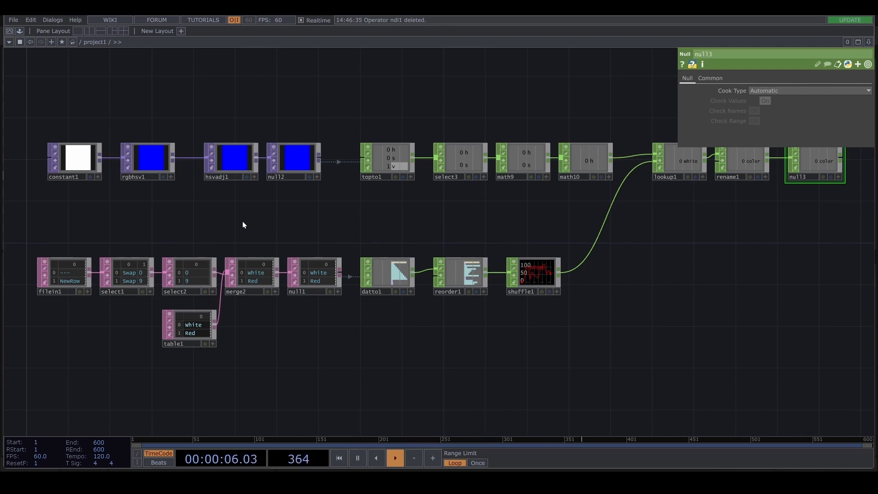
pyautogui.moveTo(242, 220); pyautogui.dragTo(228, 216)
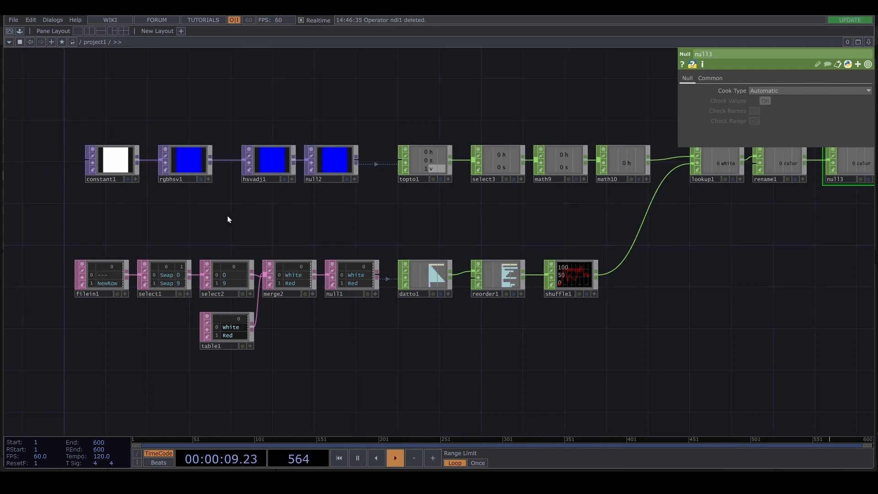
pyautogui.click(112, 163)
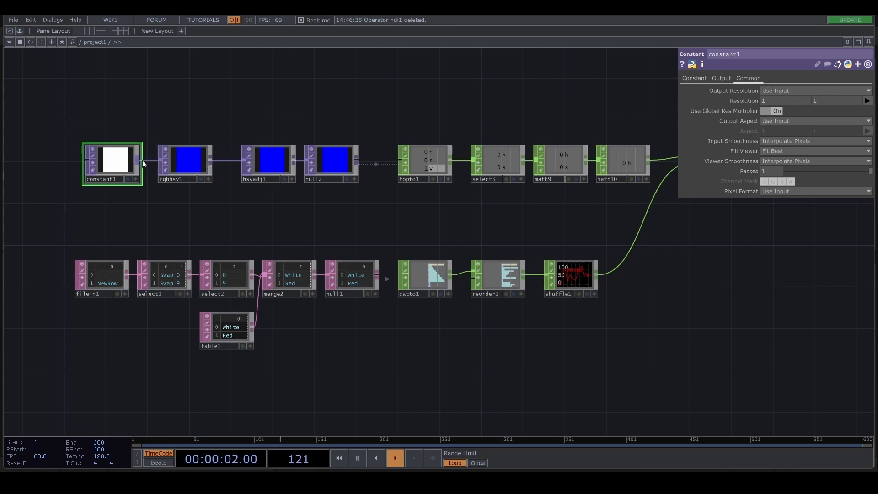
pyautogui.click(186, 162)
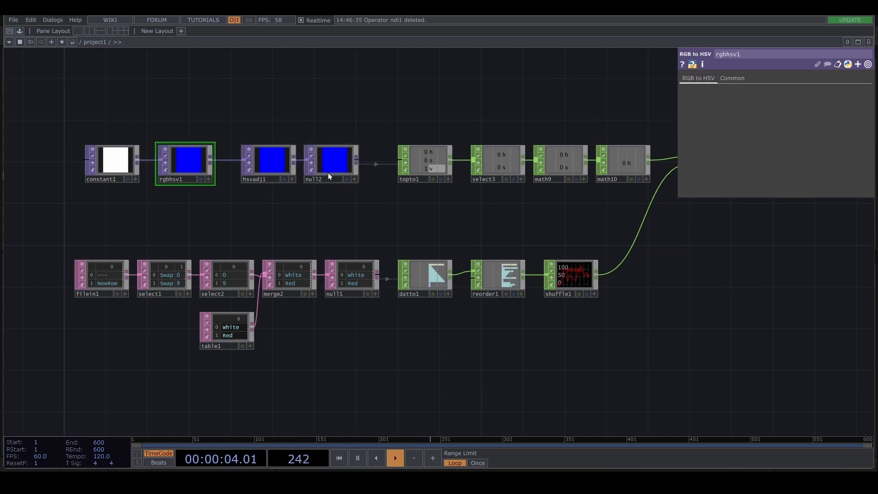
pyautogui.moveTo(515, 207); pyautogui.dragTo(485, 206)
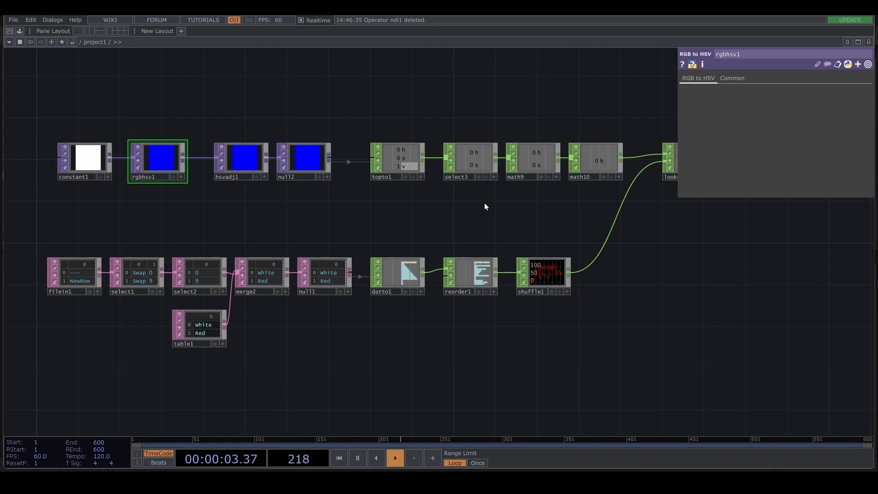
pyautogui.moveTo(485, 202); pyautogui.dragTo(443, 199)
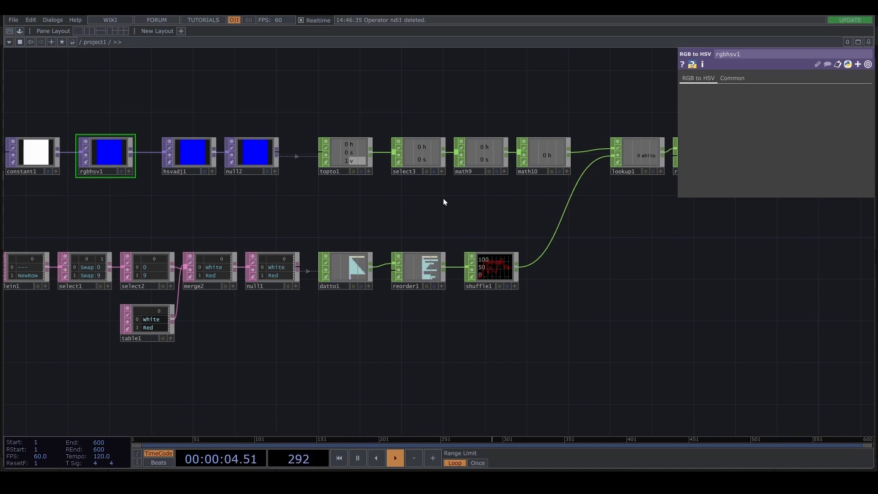
pyautogui.scroll(-3, 443, 198)
pyautogui.scroll(-3, 425, 194)
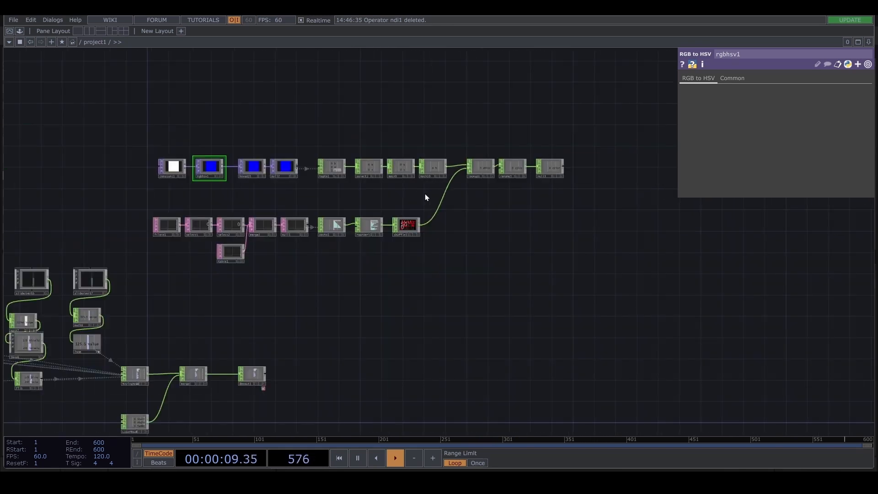
# Step: Drag the COLORPICKER component from the Palette's ColorTools into the network
pyautogui.moveTo(555, 274); pyautogui.dragTo(179, 131)
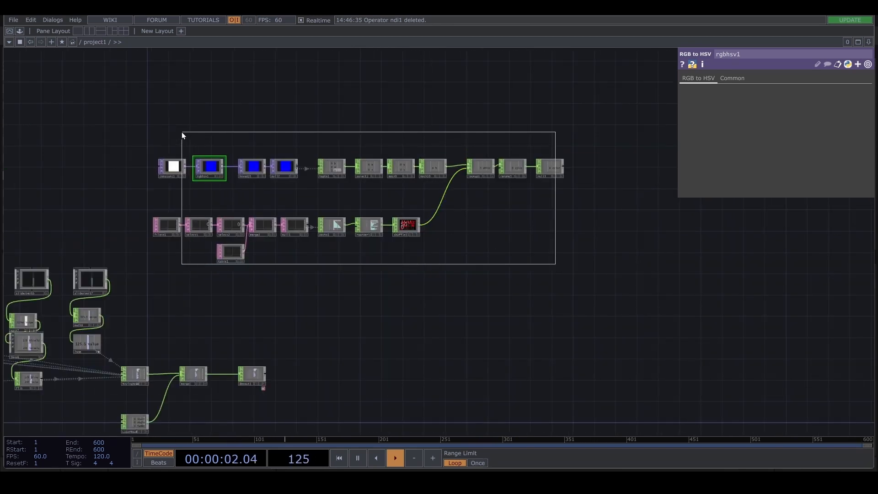
pyautogui.scroll(5, 460, 196)
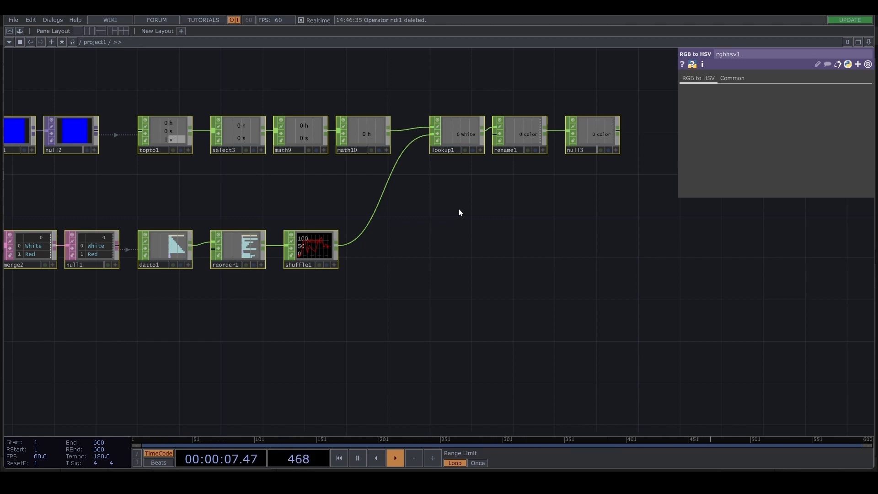
pyautogui.scroll(-3, 459, 209)
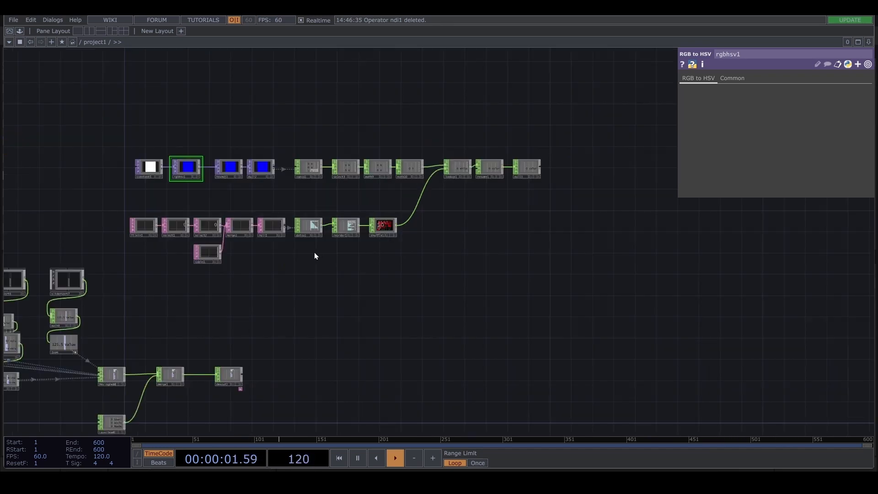
pyautogui.scroll(-3, 314, 252)
pyautogui.moveTo(317, 193); pyautogui.dragTo(480, 219)
pyautogui.scroll(5, 205, 264)
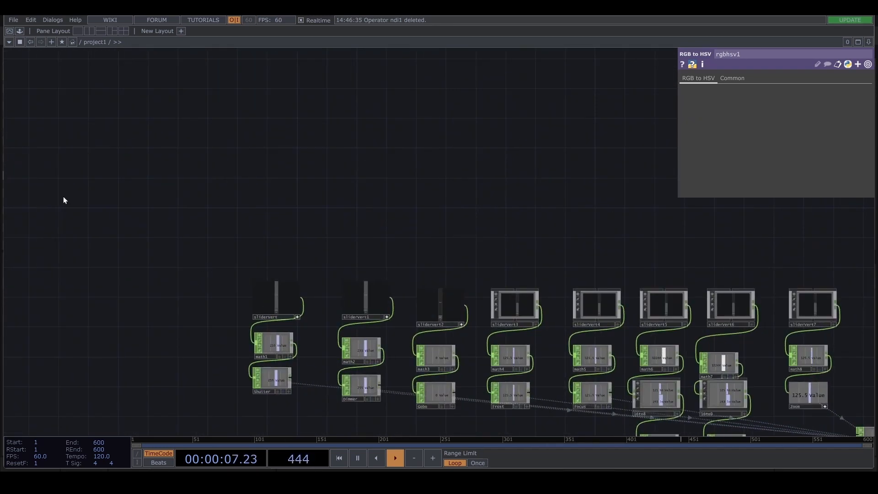
pyautogui.click(9, 42)
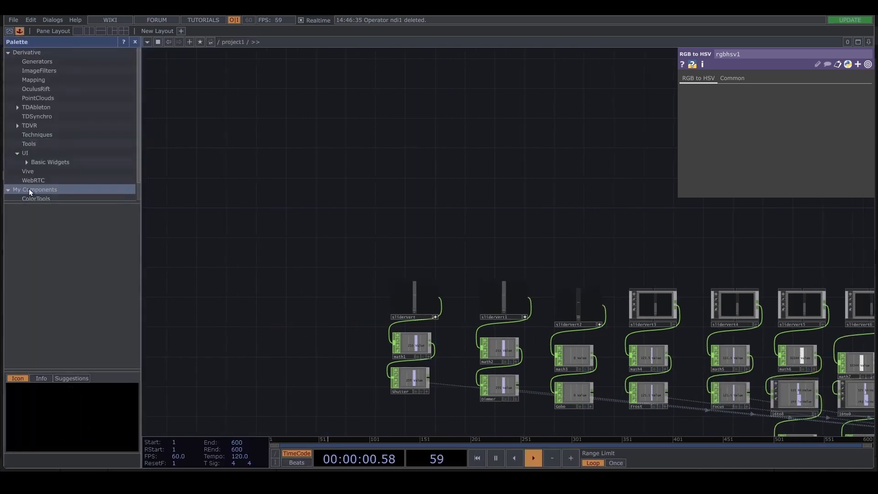
pyautogui.click(36, 198)
pyautogui.moveTo(32, 207); pyautogui.dragTo(582, 236)
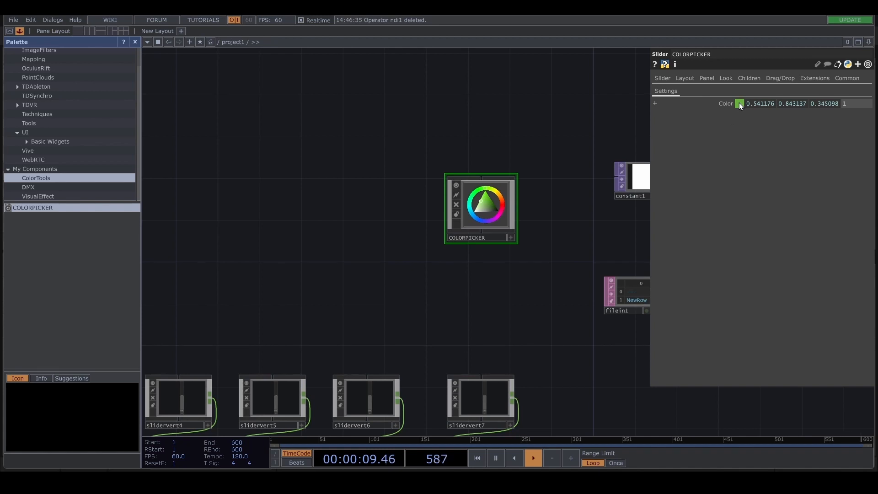
# Step: Copy the picker's Color parameter
pyautogui.click(738, 102)
pyautogui.click(640, 98)
pyautogui.rightClick(720, 102)
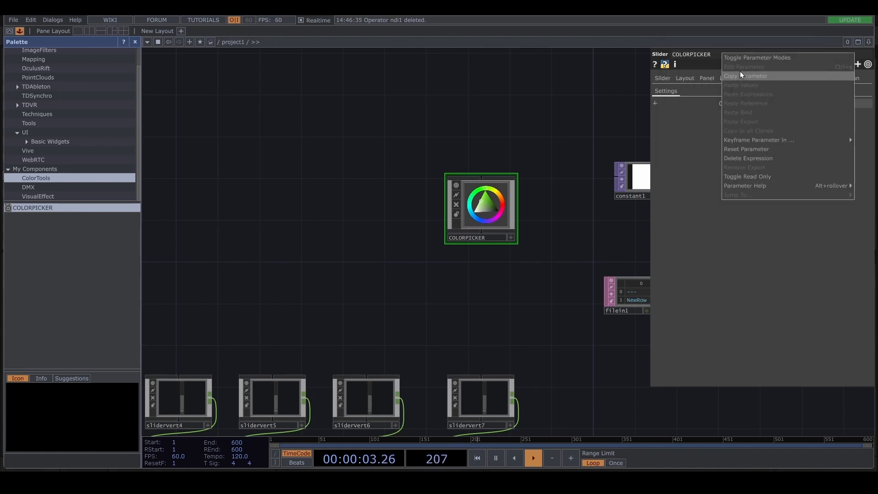
pyautogui.click(740, 76)
pyautogui.rightClick(725, 95)
pyautogui.click(735, 75)
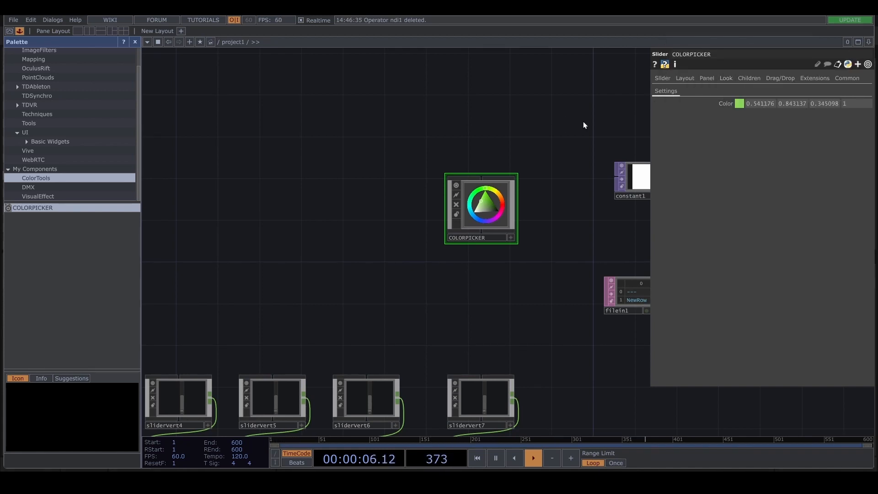
# Step: Paste the reference into constant1's Color and pick a new hue on the picker
pyautogui.moveTo(583, 121); pyautogui.dragTo(480, 121)
pyautogui.click(530, 171)
pyautogui.click(695, 78)
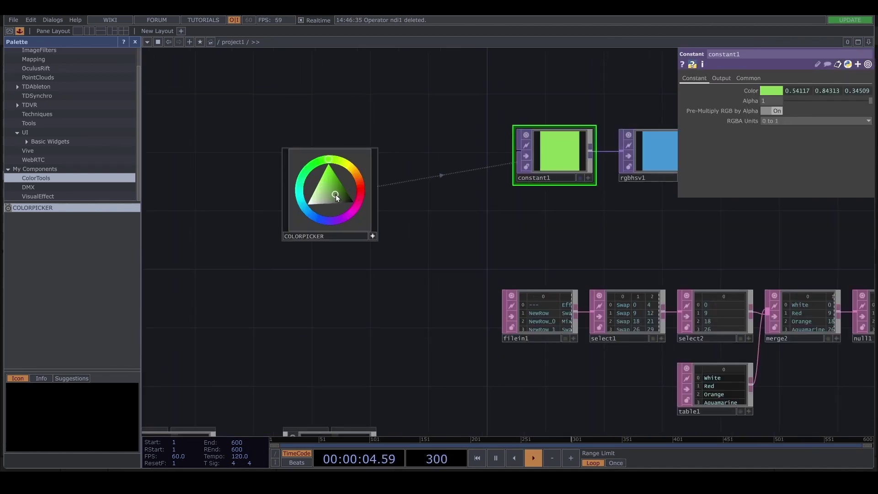
pyautogui.moveTo(336, 196)
pyautogui.mouseDown()
pyautogui.moveTo(293, 195)
pyautogui.moveTo(324, 160)
pyautogui.moveTo(312, 172)
pyautogui.mouseUp()
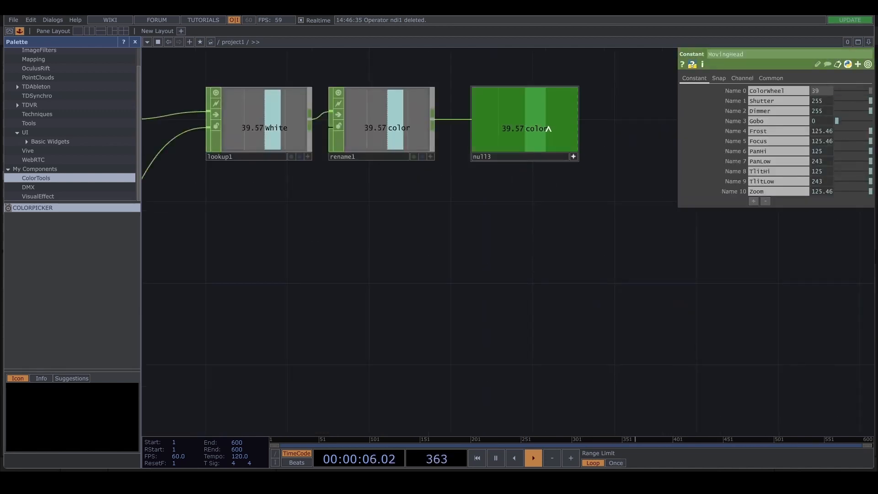
# Step: Bind the MovingHead ColorWheel to null3's colour and create a Widget COMP over the slider row
pyautogui.click(816, 90)
pyautogui.write('.573')
pyautogui.press('Return')
pyautogui.press('Tab')
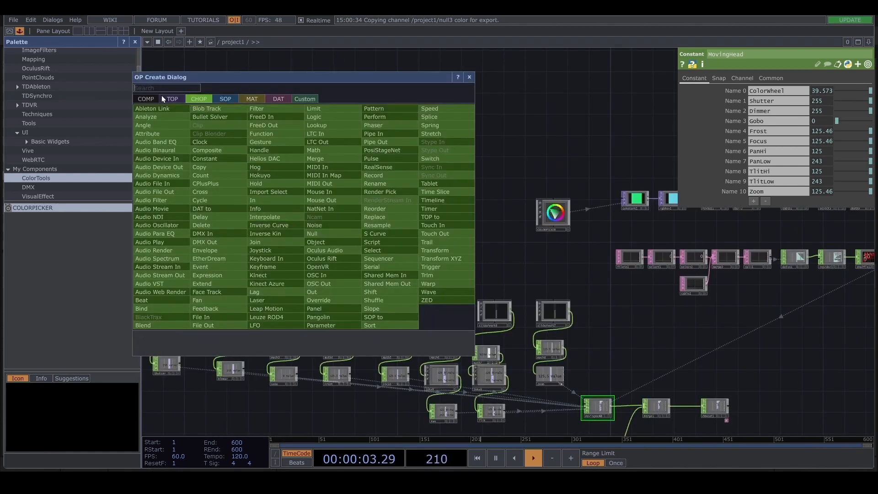
pyautogui.click(147, 98)
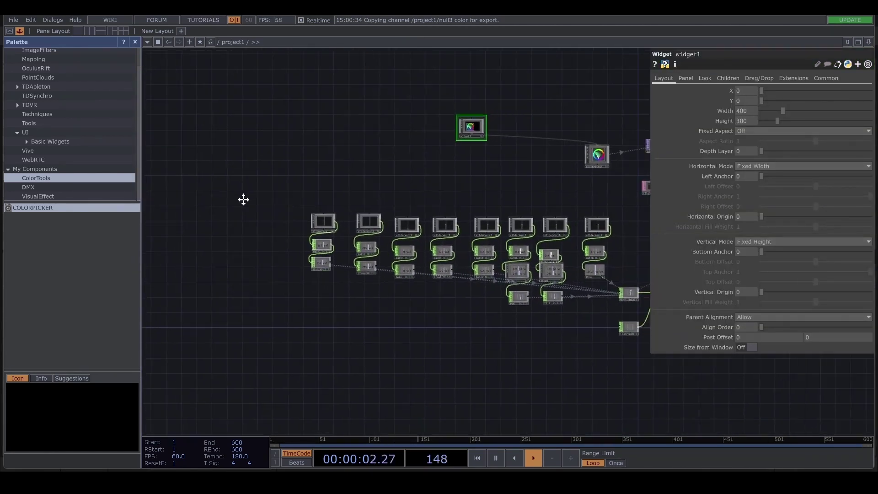
pyautogui.moveTo(251, 196); pyautogui.dragTo(559, 226)
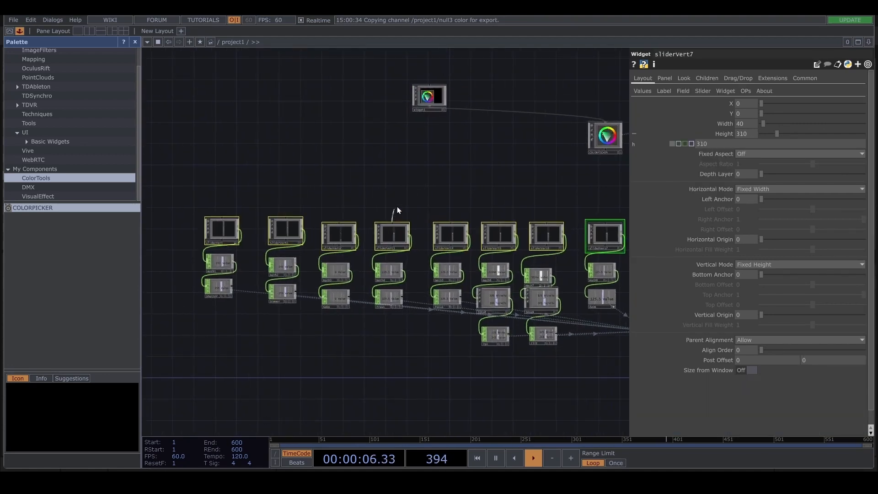
# Step: Set the widget panel to Fill horizontally and vertically with children aligned Left to Right
pyautogui.click(444, 95)
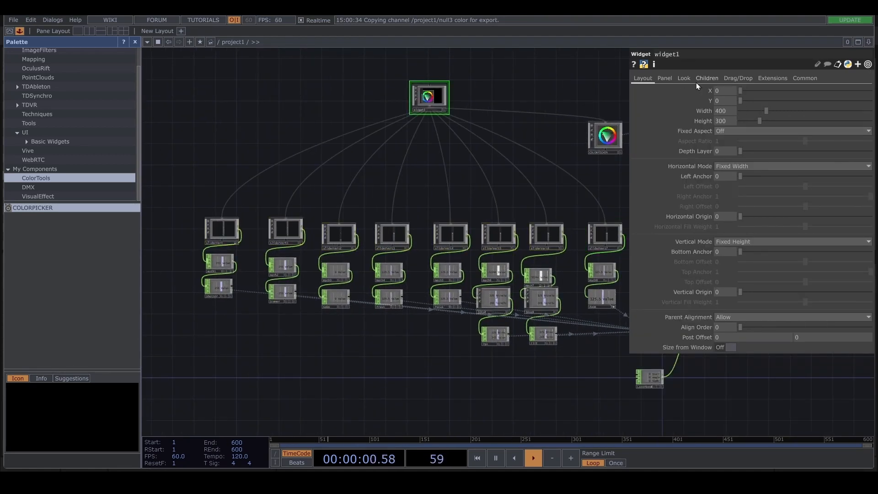
pyautogui.click(754, 166)
pyautogui.click(721, 185)
pyautogui.click(752, 241)
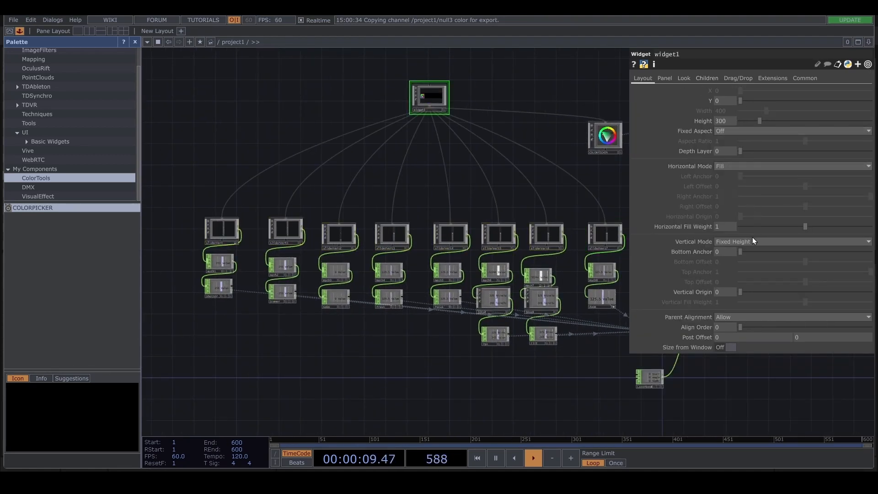
pyautogui.click(720, 261)
pyautogui.click(705, 78)
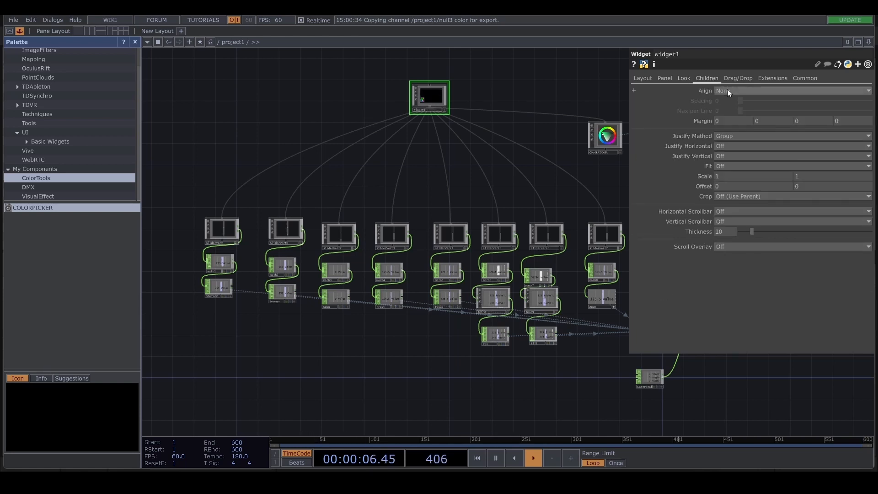
pyautogui.click(728, 89)
pyautogui.click(734, 108)
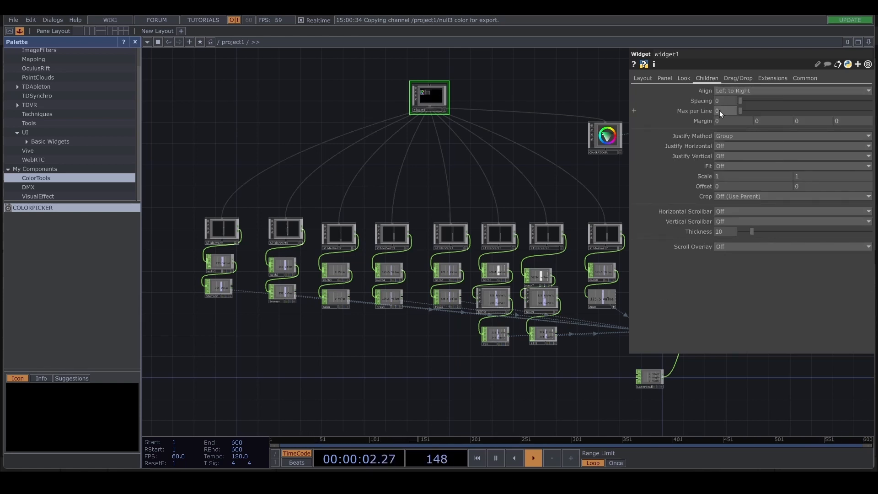
pyautogui.scroll(4, 589, 222)
pyautogui.scroll(4, 580, 194)
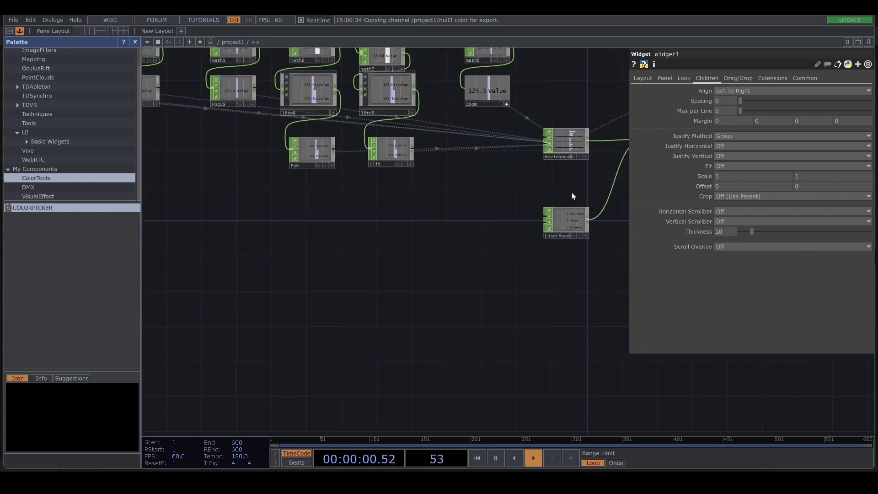
# Step: Copy and paste the nine slider and math nodes as a new group for the laser
pyautogui.click(566, 221)
pyautogui.scroll(3, 577, 223)
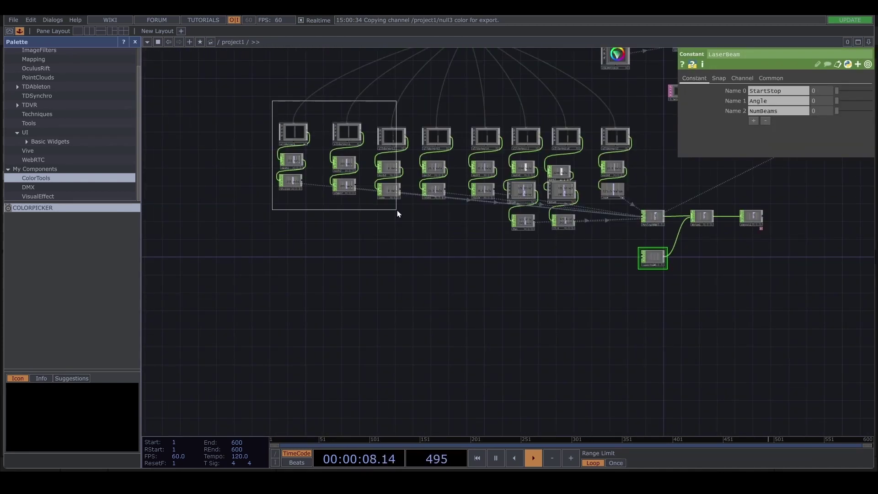
pyautogui.moveTo(272, 101); pyautogui.dragTo(397, 210)
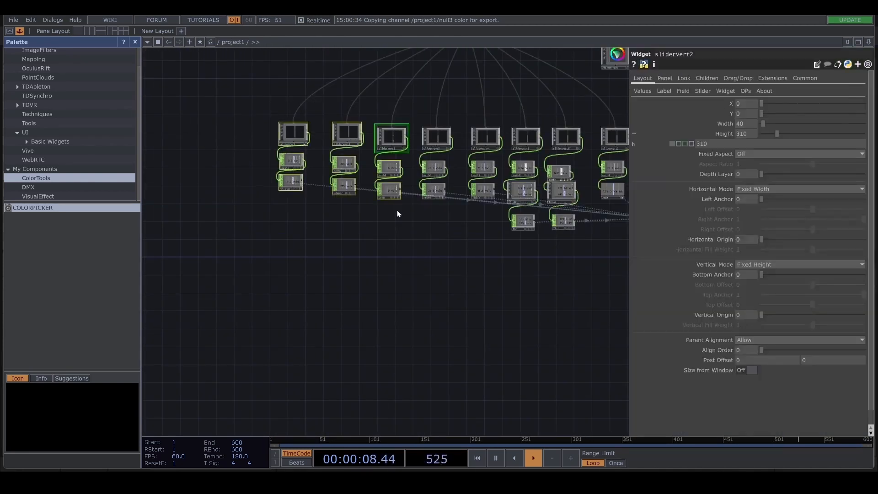
pyautogui.hotkey('ctrl', 'c')
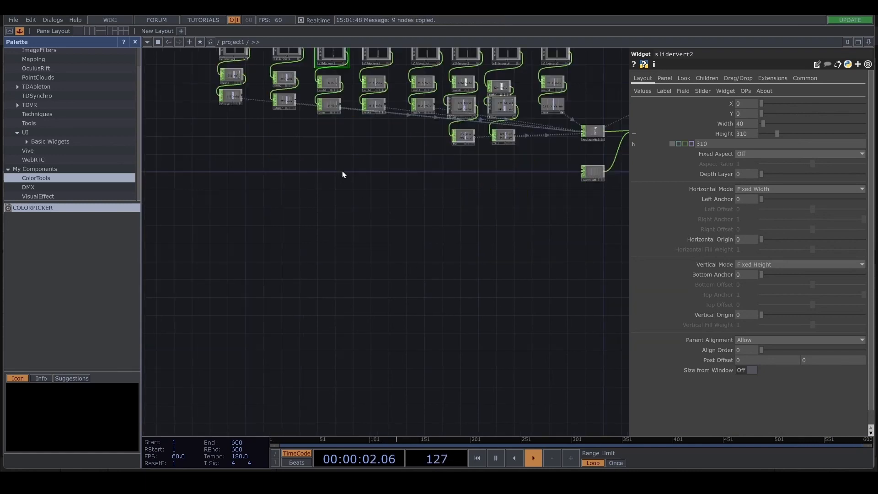
pyautogui.moveTo(412, 230); pyautogui.dragTo(291, 112)
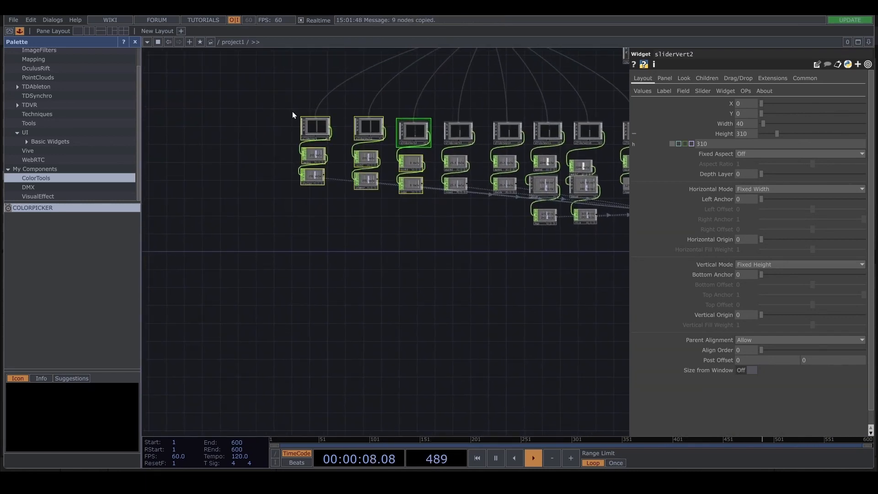
pyautogui.hotkey('ctrl', 'v')
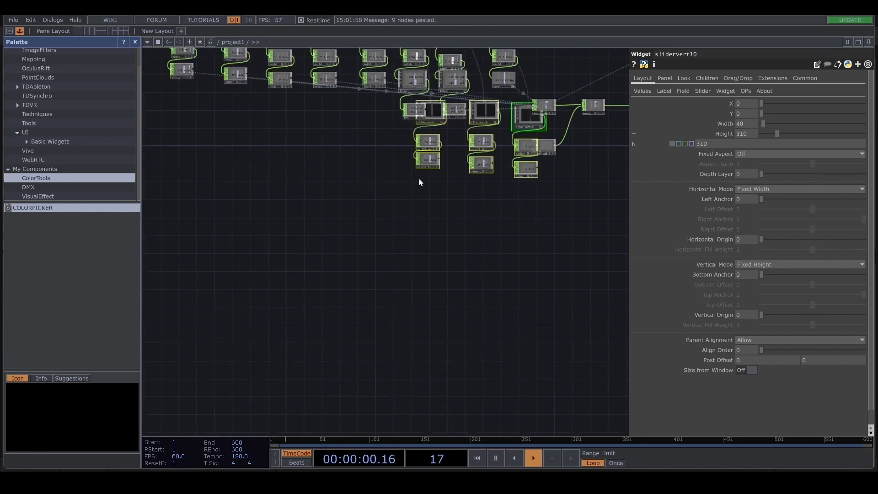
pyautogui.moveTo(419, 137); pyautogui.dragTo(411, 199)
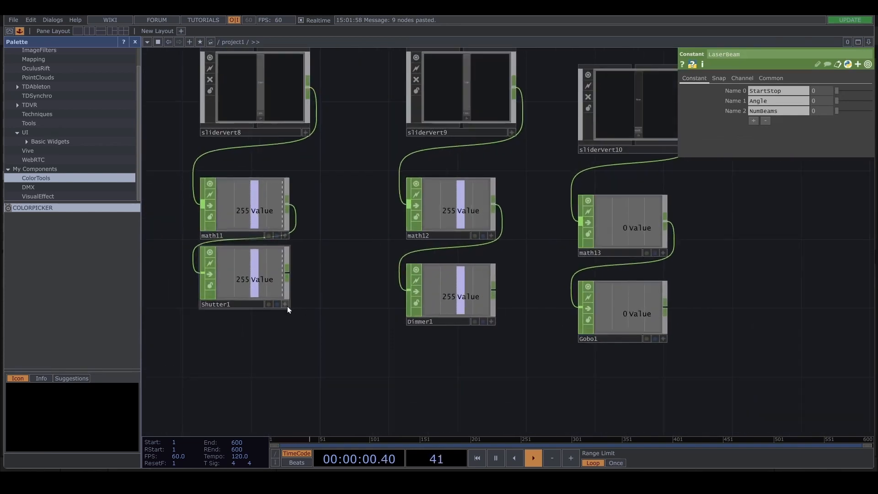
# Step: Reference Shutter1 and Dimmer1 values on LaserBeam's StartStop and Angle parameters as CHOP References
pyautogui.click(285, 304)
pyautogui.moveTo(247, 278); pyautogui.dragTo(823, 90)
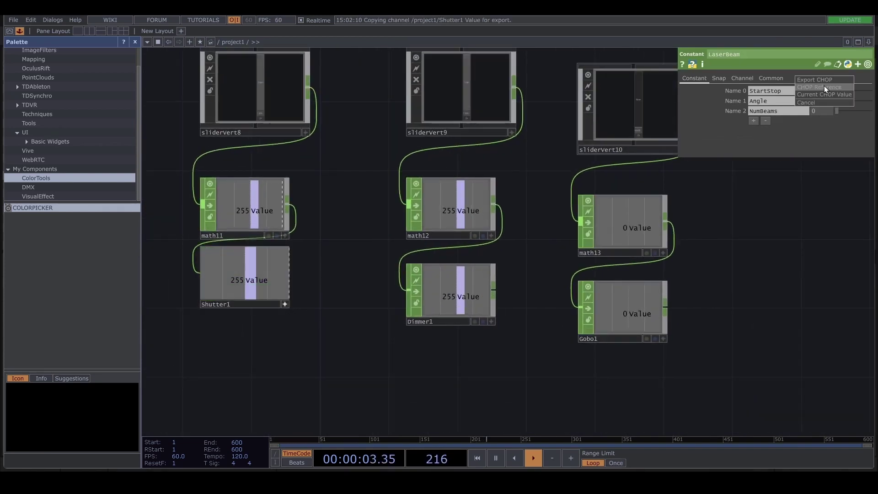
pyautogui.click(492, 321)
pyautogui.moveTo(455, 295); pyautogui.dragTo(823, 102)
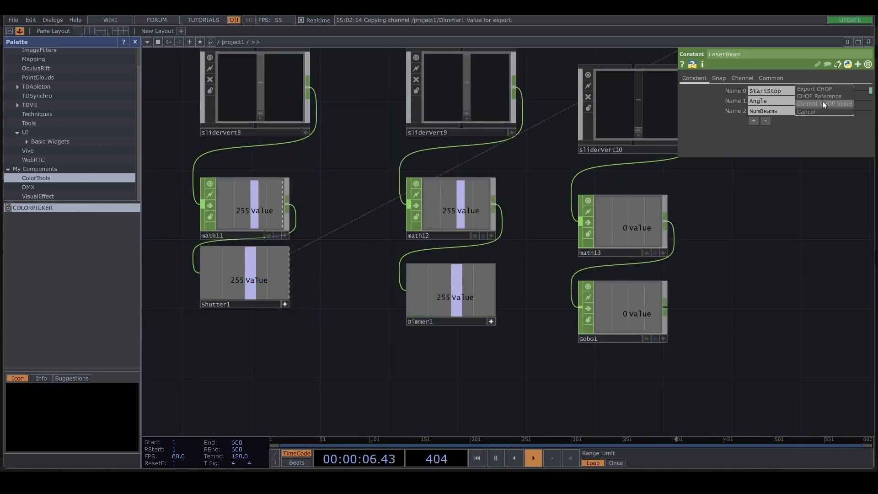
pyautogui.click(823, 102)
pyautogui.scroll(-3, 447, 218)
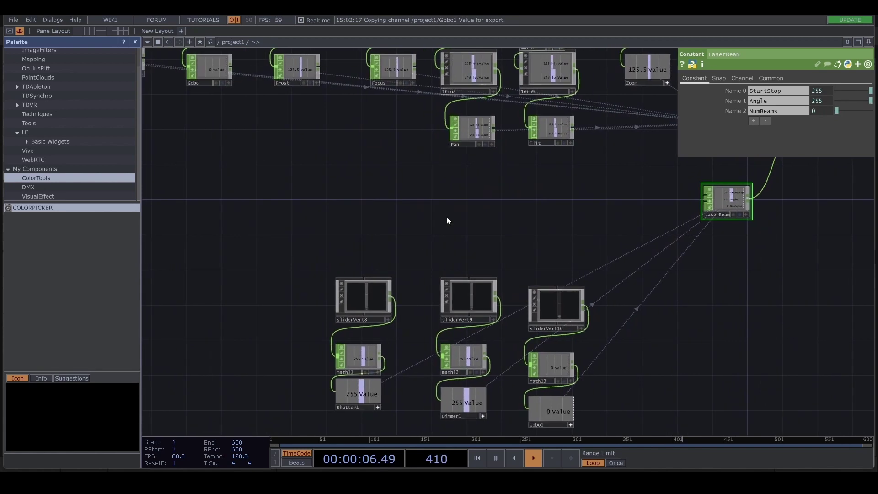
# Step: Add a widget2 container and make it the parent of sliderVert8, sliderVert9 and sliderVert10
pyautogui.press('Tab')
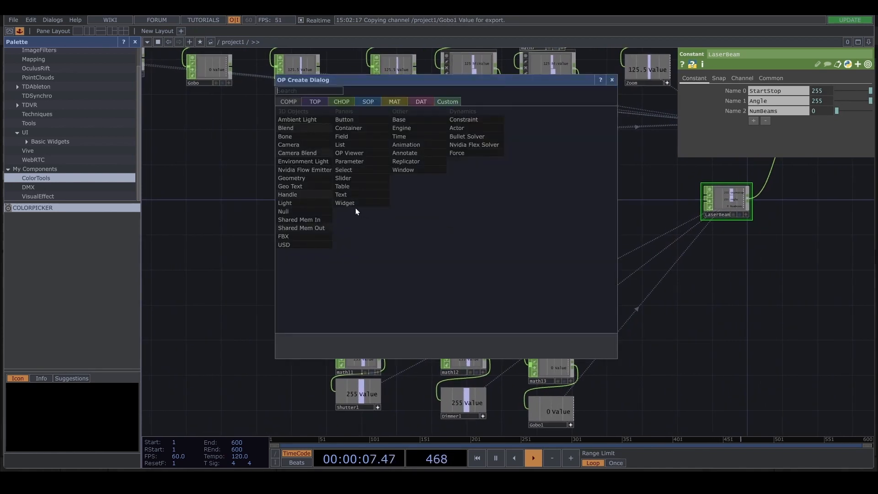
pyautogui.click(345, 202)
pyautogui.click(431, 231)
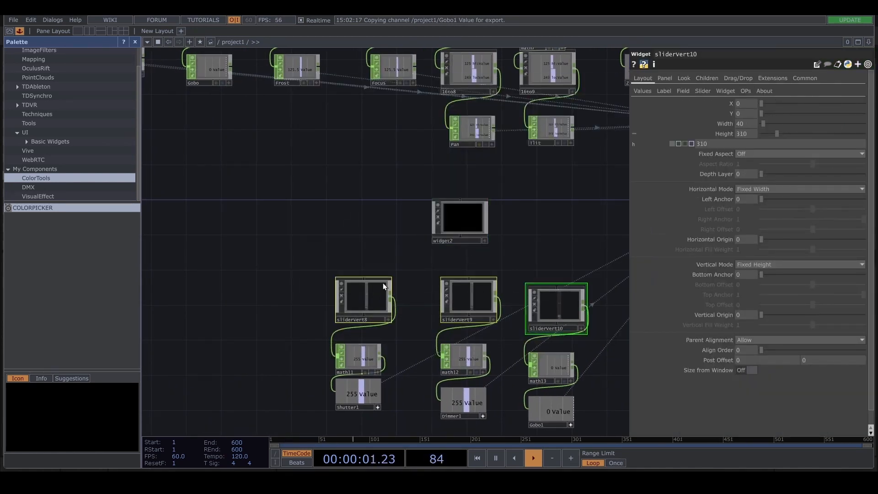
pyautogui.moveTo(363, 278); pyautogui.dragTo(455, 239)
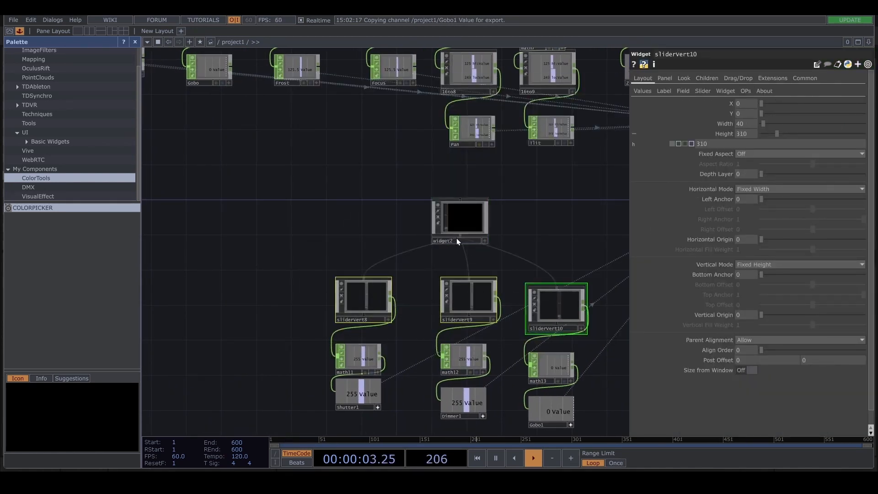
# Step: Set widget2's Children Align to Left to Right
pyautogui.click(456, 238)
pyautogui.click(739, 78)
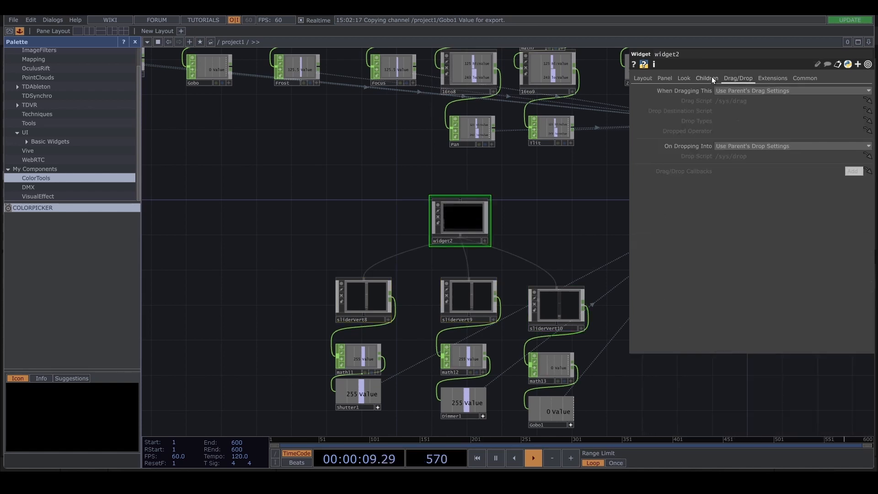
pyautogui.click(707, 77)
pyautogui.click(722, 90)
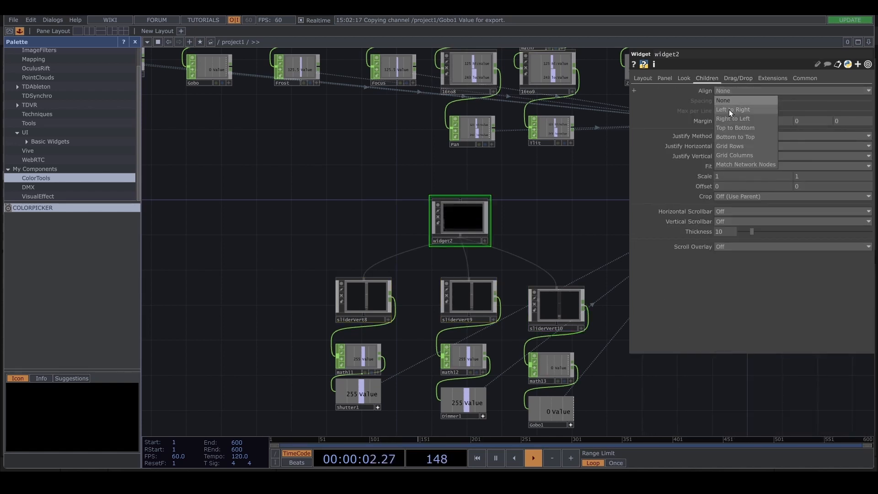
pyautogui.click(729, 108)
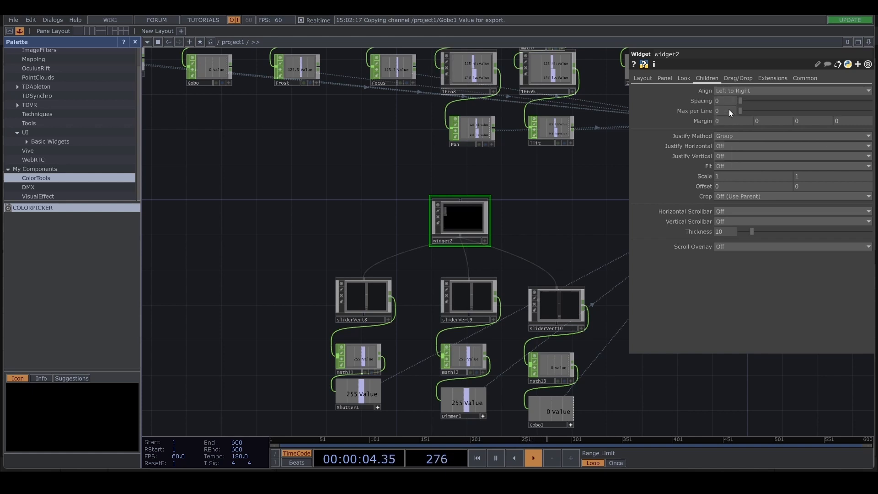
pyautogui.scroll(-3, 454, 194)
pyautogui.moveTo(454, 193); pyautogui.dragTo(454, 157)
# Step: Add an Audio File In CHOP feeding an Analyze CHOP set to Function Maximum
pyautogui.press('Tab')
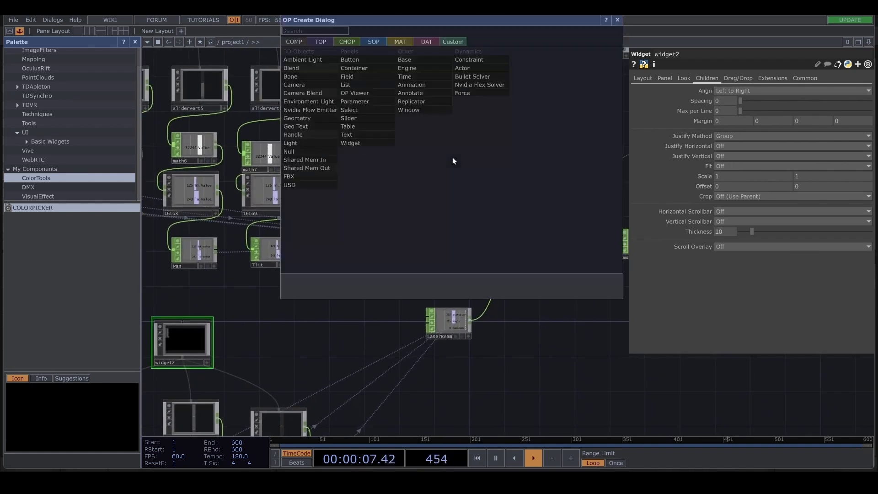
pyautogui.click(346, 41)
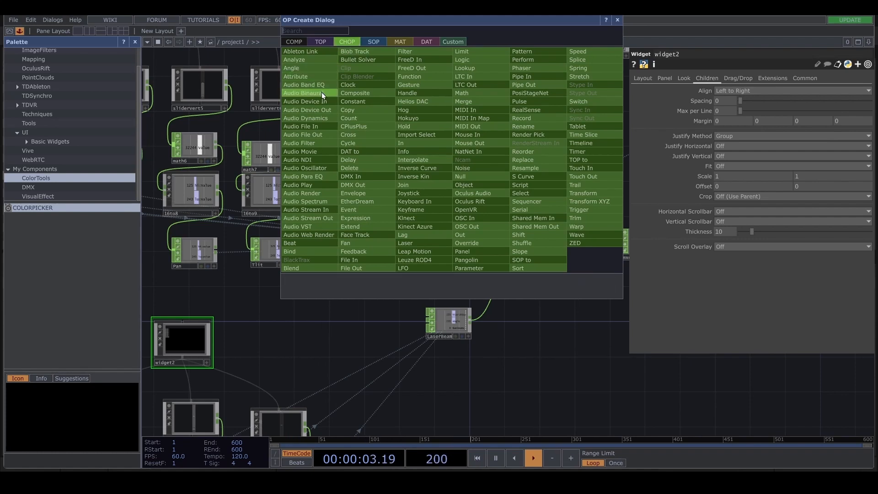
pyautogui.click(317, 126)
pyautogui.click(490, 175)
pyautogui.press('Tab')
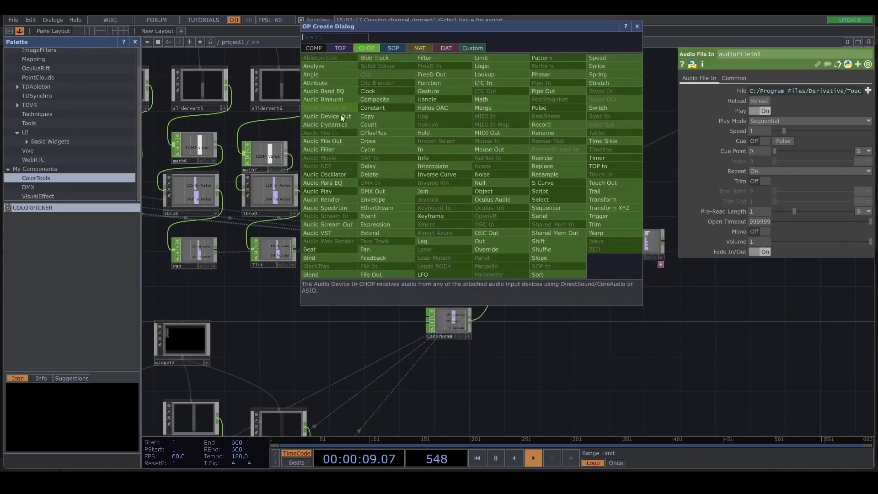
pyautogui.click(314, 66)
pyautogui.click(510, 166)
pyautogui.click(782, 90)
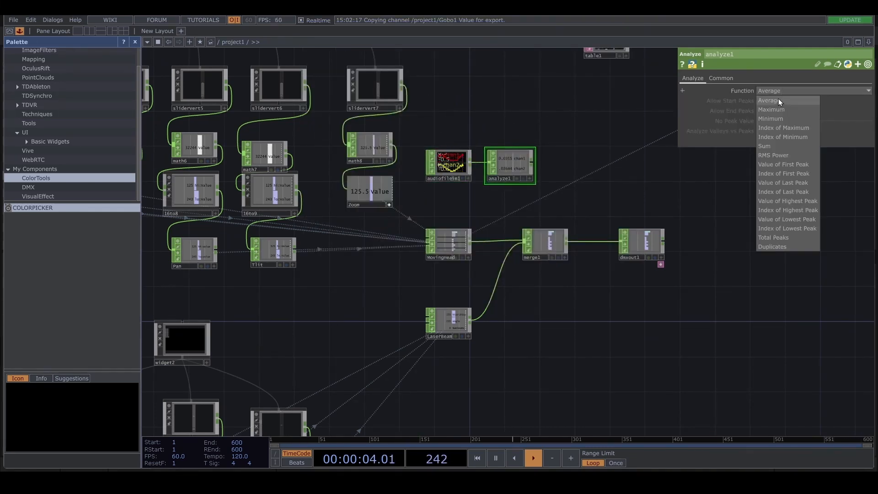
pyautogui.click(781, 111)
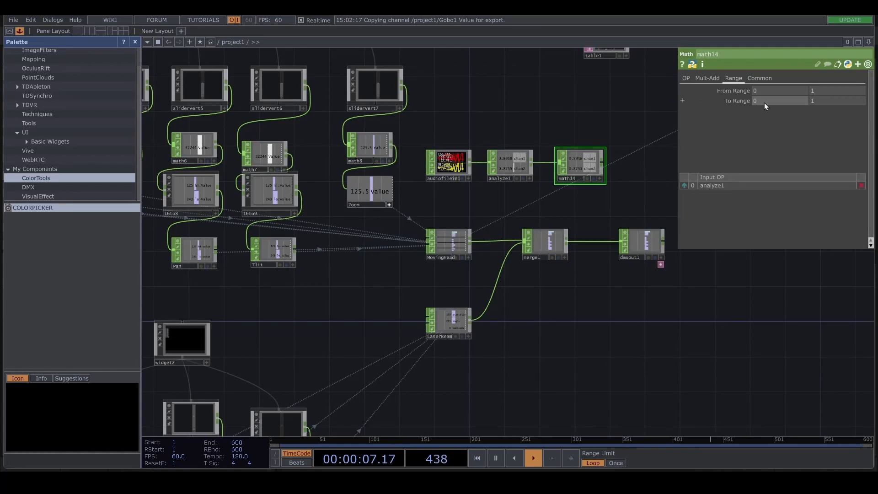
# Step: Rescale math14 to range 0–255 and reference its channel on the MovingHead Dimmer
pyautogui.click(838, 100)
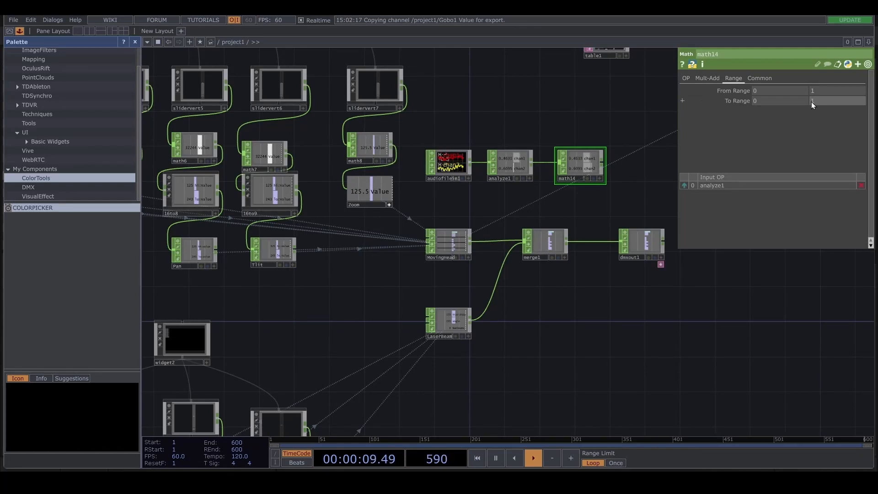
pyautogui.write('255')
pyautogui.press('Return')
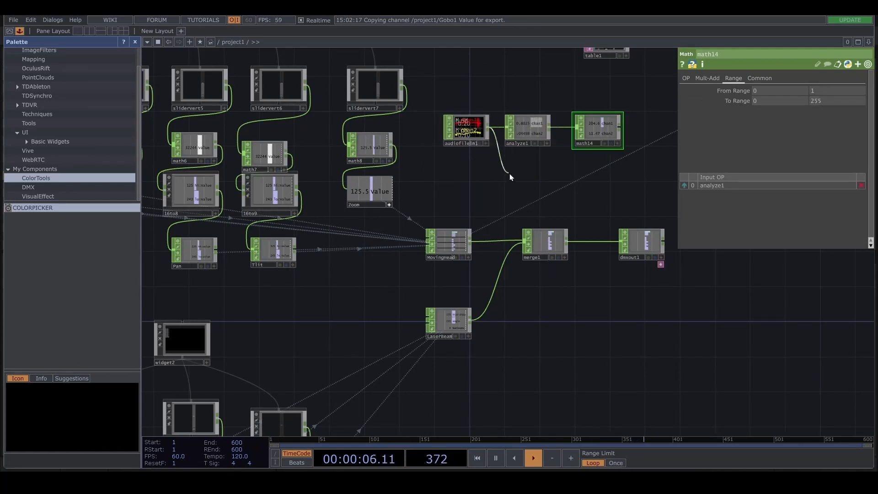
pyautogui.press('Tab')
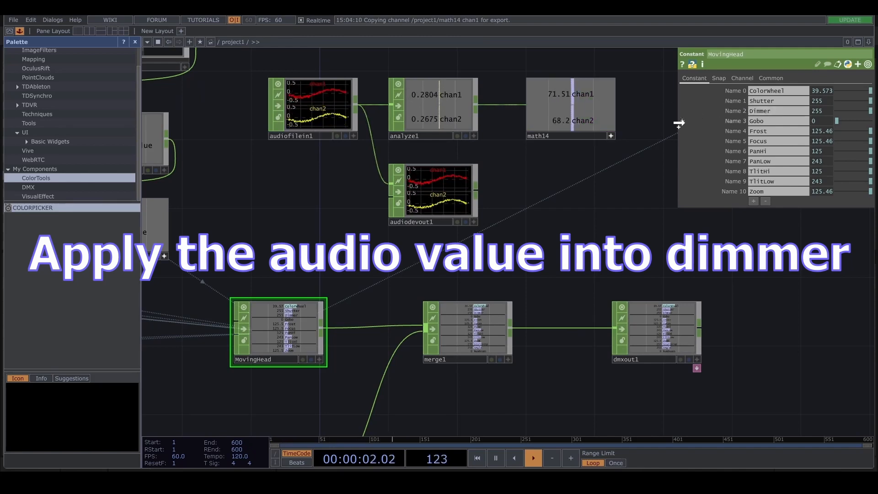
pyautogui.moveTo(775, 124); pyautogui.dragTo(822, 110)
pyautogui.click(822, 109)
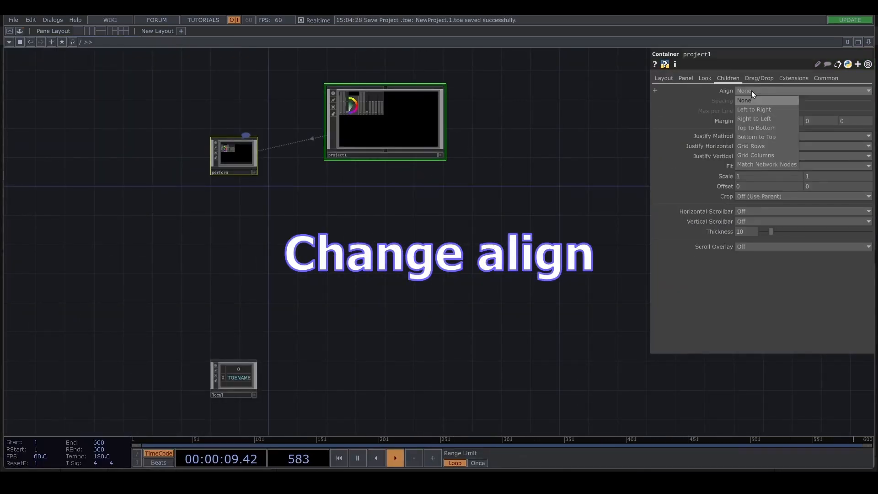
# Step: Stack project1's panels Top to Bottom and set align orders for sliderVert1 through sliderVert6
pyautogui.click(754, 127)
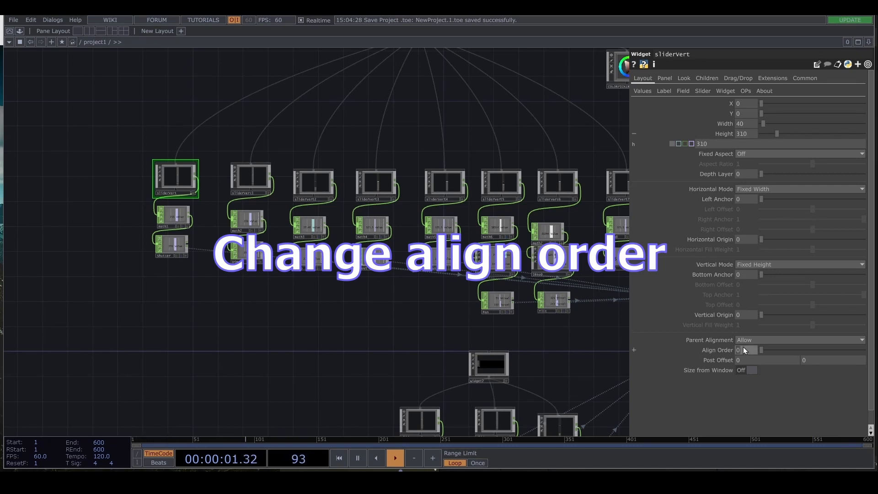
pyautogui.click(251, 179)
pyautogui.click(314, 182)
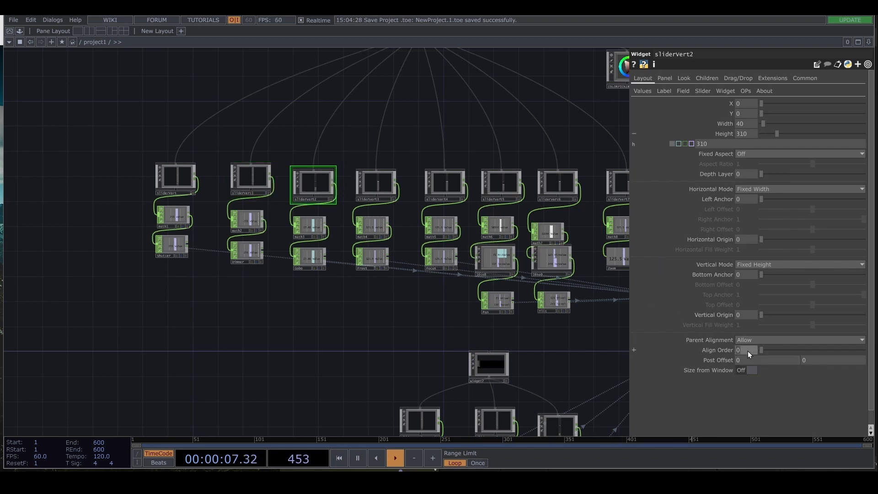
pyautogui.write('2')
pyautogui.click(375, 180)
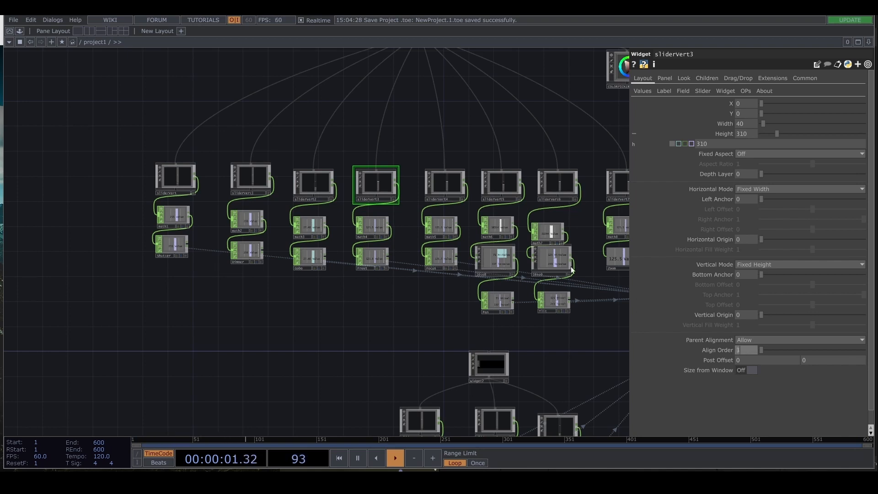
pyautogui.click(439, 185)
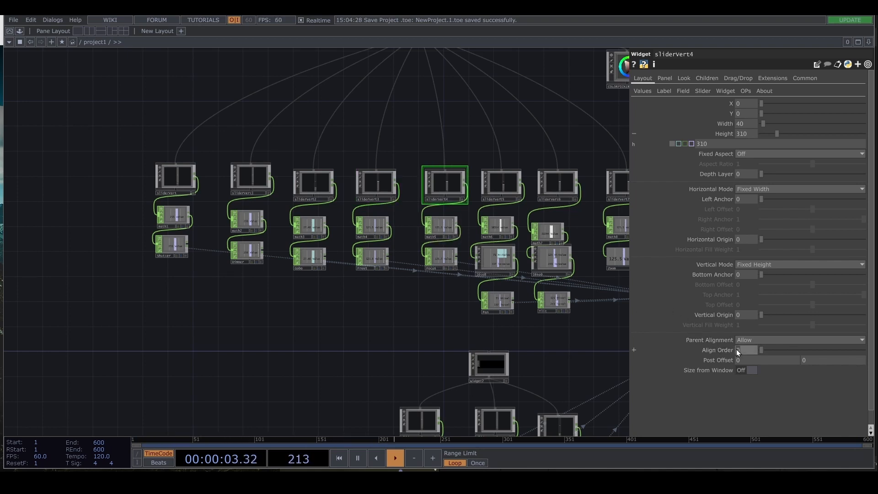
pyautogui.press('Return')
pyautogui.click(501, 185)
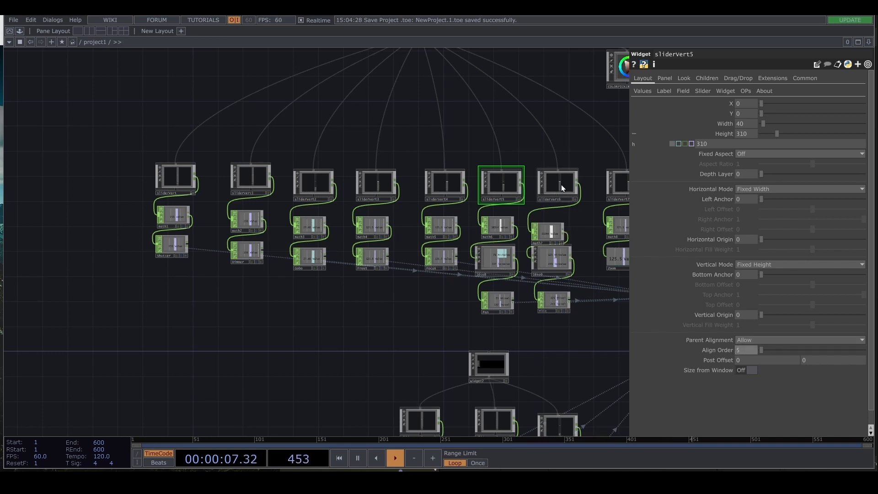
pyautogui.click(559, 184)
pyautogui.click(744, 352)
pyautogui.write('6')
pyautogui.press('Return')
pyautogui.moveTo(580, 161); pyautogui.dragTo(470, 142)
# Step: Set align orders for sliderVert7 through sliderVert10, sliderVert10 ending at 2
pyautogui.click(518, 180)
pyautogui.click(739, 351)
pyautogui.write('7')
pyautogui.press('Return')
pyautogui.moveTo(342, 328); pyautogui.dragTo(309, 186)
pyautogui.click(302, 244)
pyautogui.click(749, 351)
pyautogui.click(374, 245)
pyautogui.click(747, 348)
pyautogui.write('1')
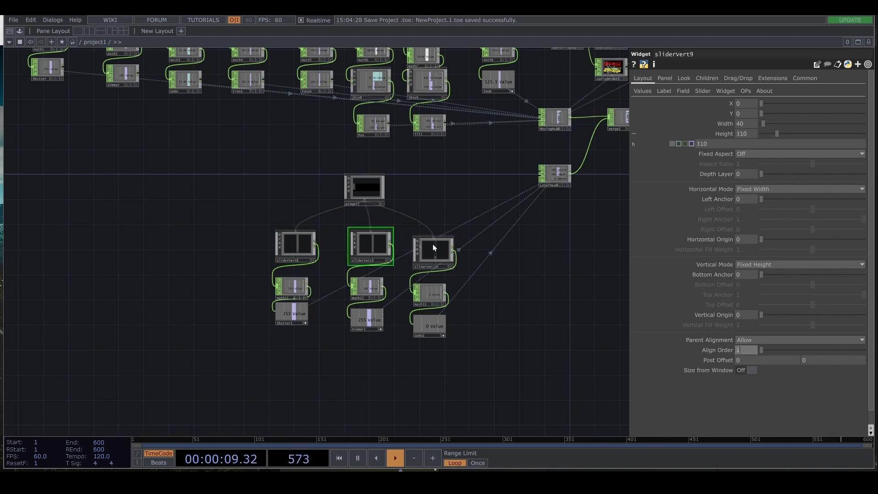
pyautogui.click(434, 244)
pyautogui.click(750, 348)
pyautogui.write('2')
pyautogui.press('Return')
pyautogui.moveTo(460, 189); pyautogui.dragTo(464, 233)
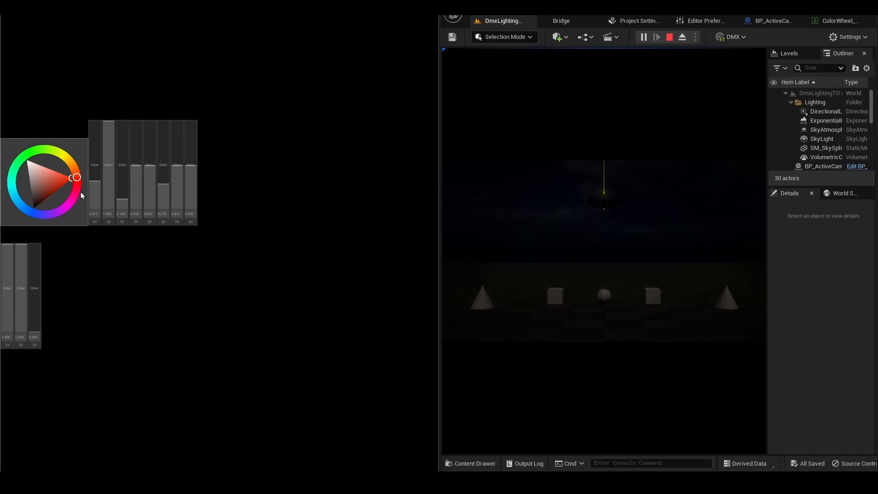
# Step: In Perform mode, lower a fixture level and raise the laser sliders to fan yellow beams in Unreal
pyautogui.click(111, 127)
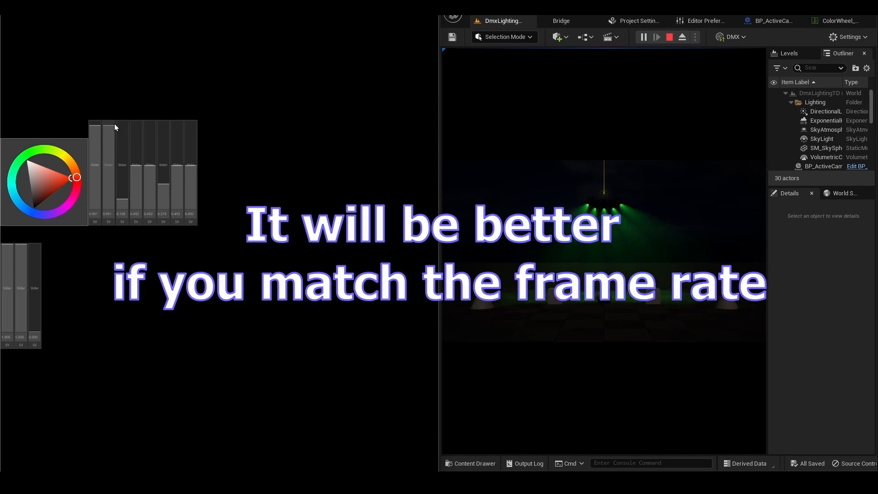
pyautogui.moveTo(8, 274); pyautogui.dragTo(9, 281)
pyautogui.moveTo(34, 329); pyautogui.dragTo(32, 287)
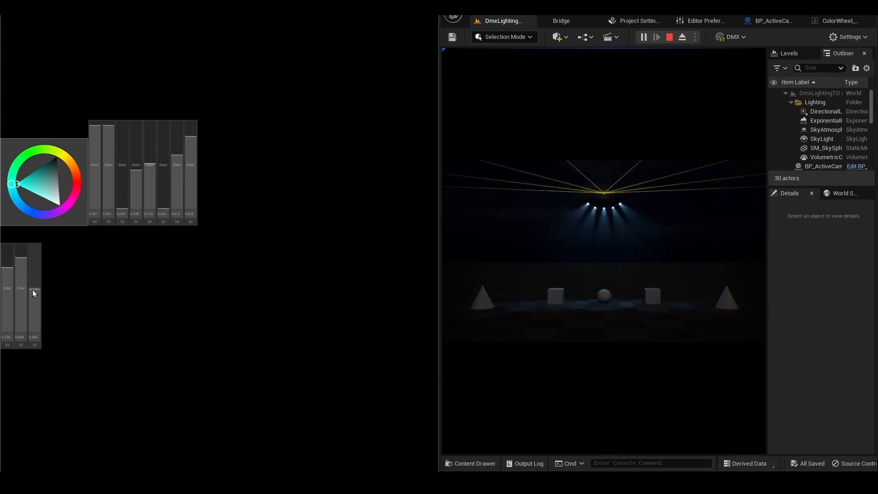
pyautogui.moveTo(33, 286)
pyautogui.mouseDown()
pyautogui.moveTo(34, 260)
pyautogui.moveTo(27, 318)
pyautogui.mouseUp()
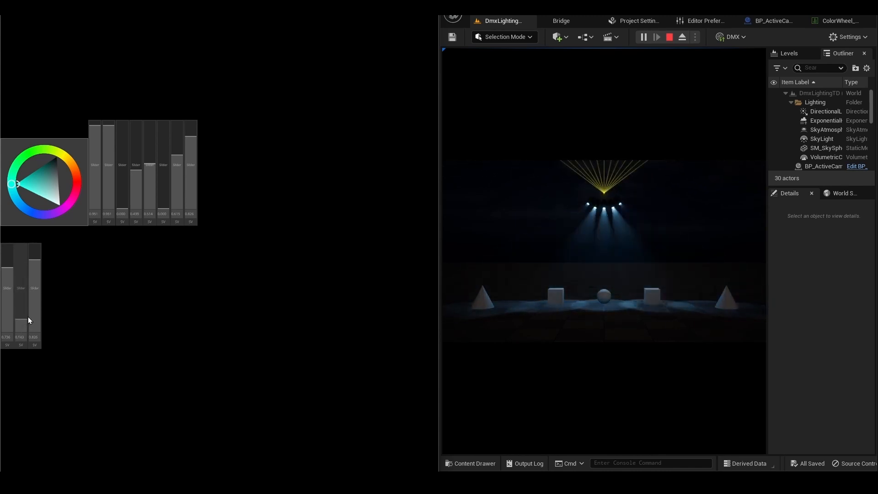